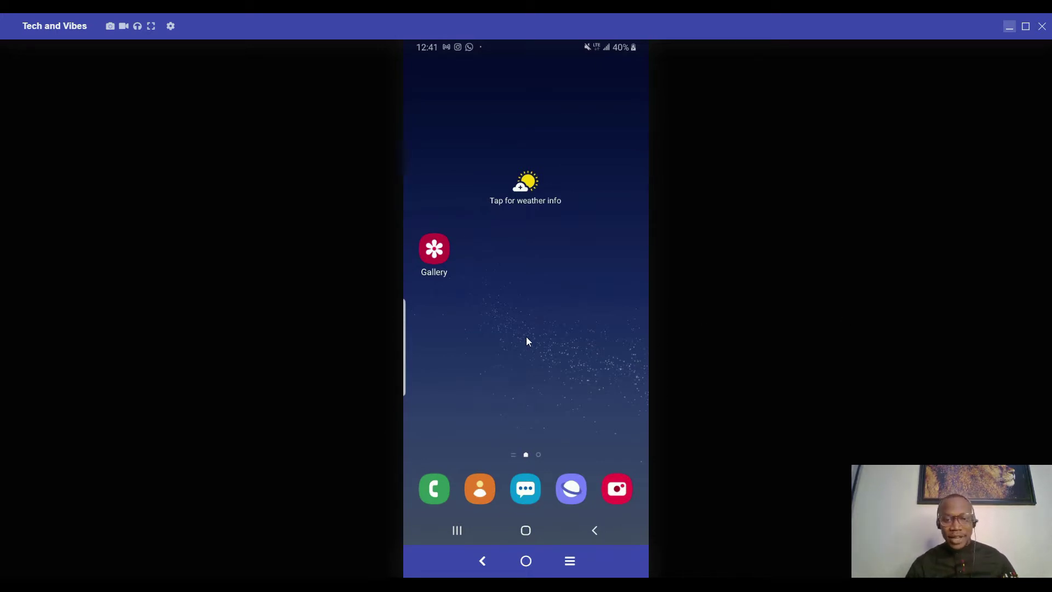
# - Open the Google Play Store from the Android app drawer
pyautogui.scroll(-2, 527, 340)
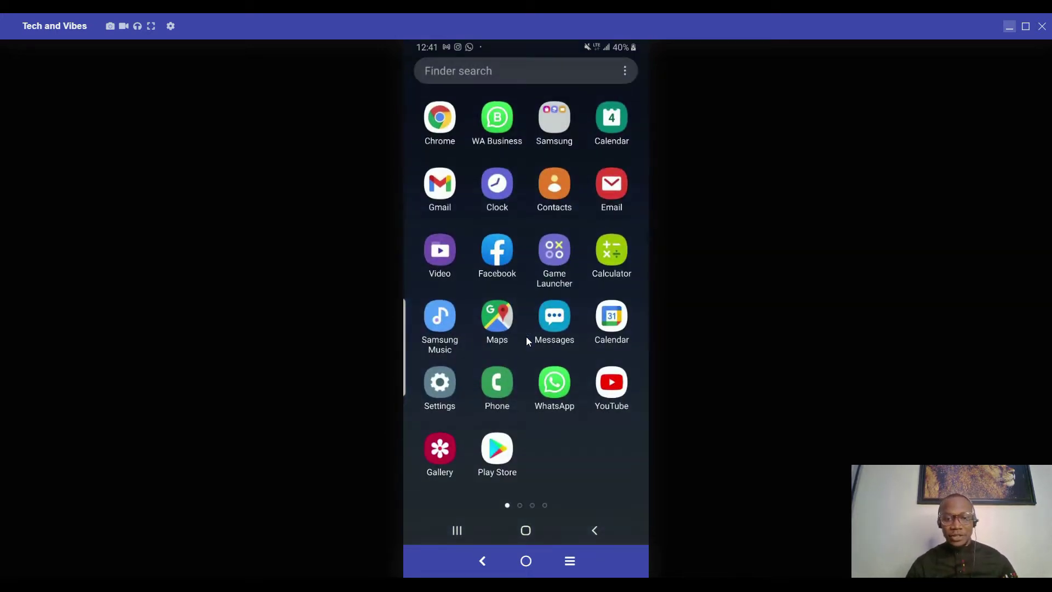
pyautogui.click(511, 460)
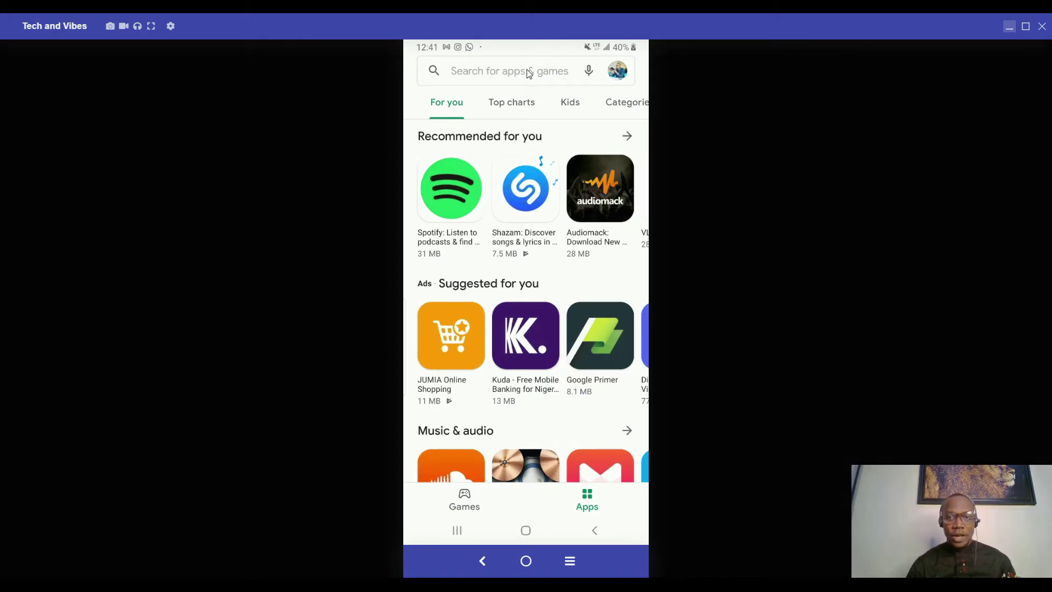
# - Search for 1.1.1.1, install Cloudflare's 1.1.1.1 app and launch it
pyautogui.click(528, 73)
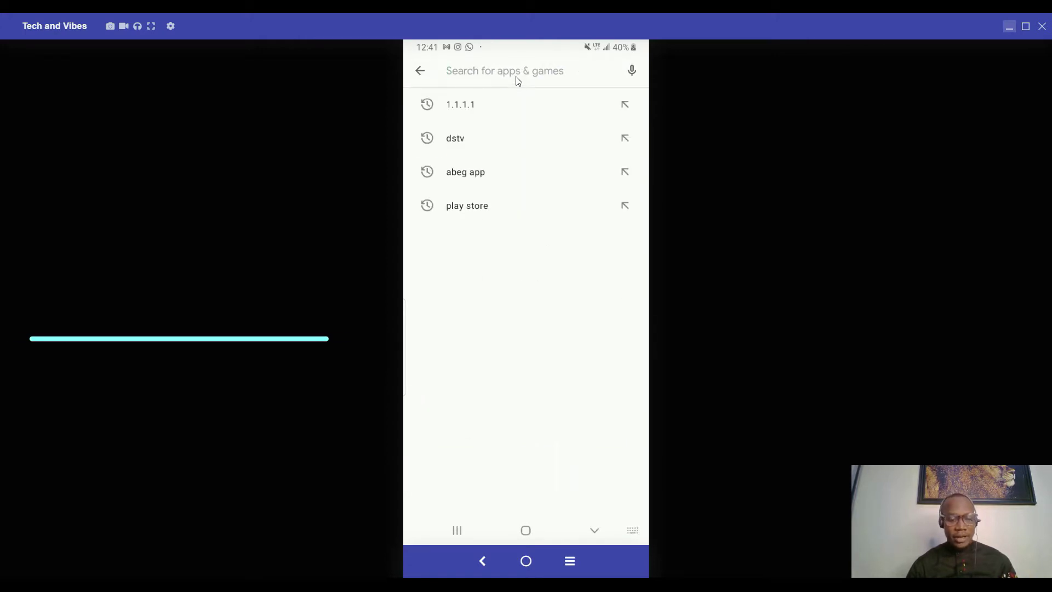
pyautogui.write('1.')
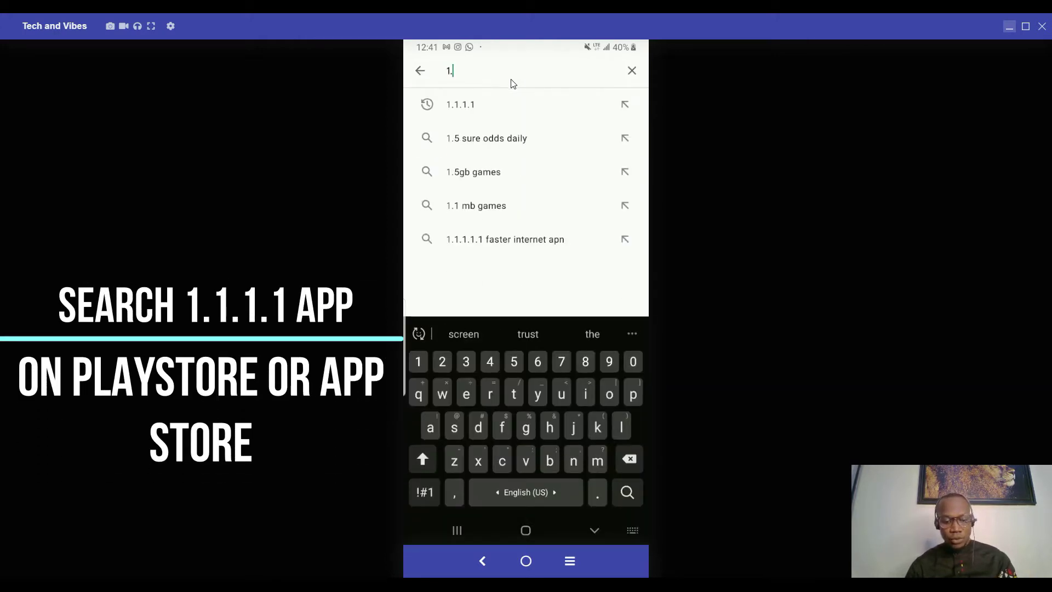
pyautogui.write('1.1.1')
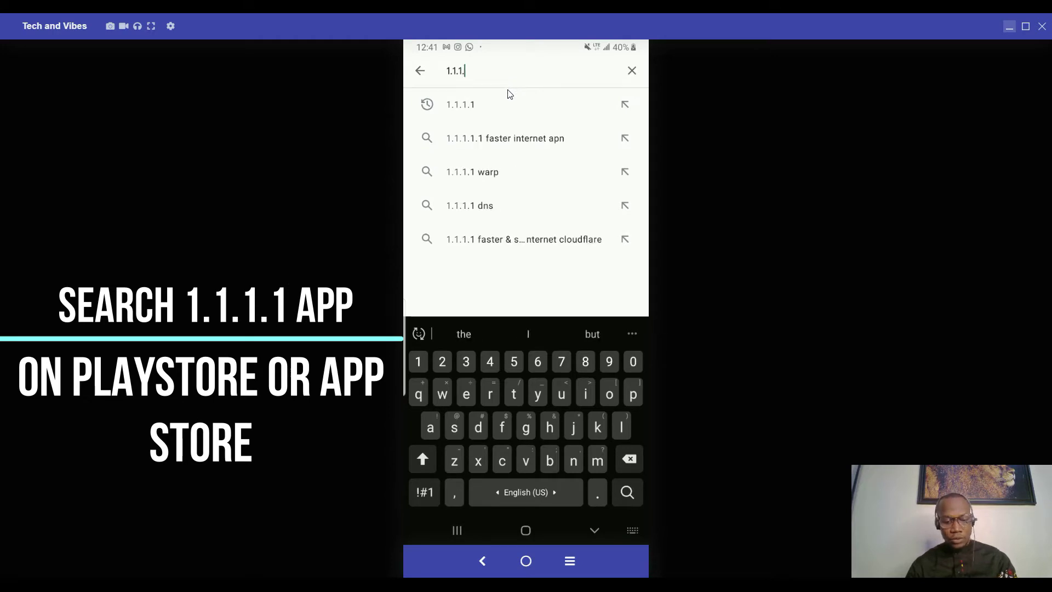
pyautogui.click(499, 114)
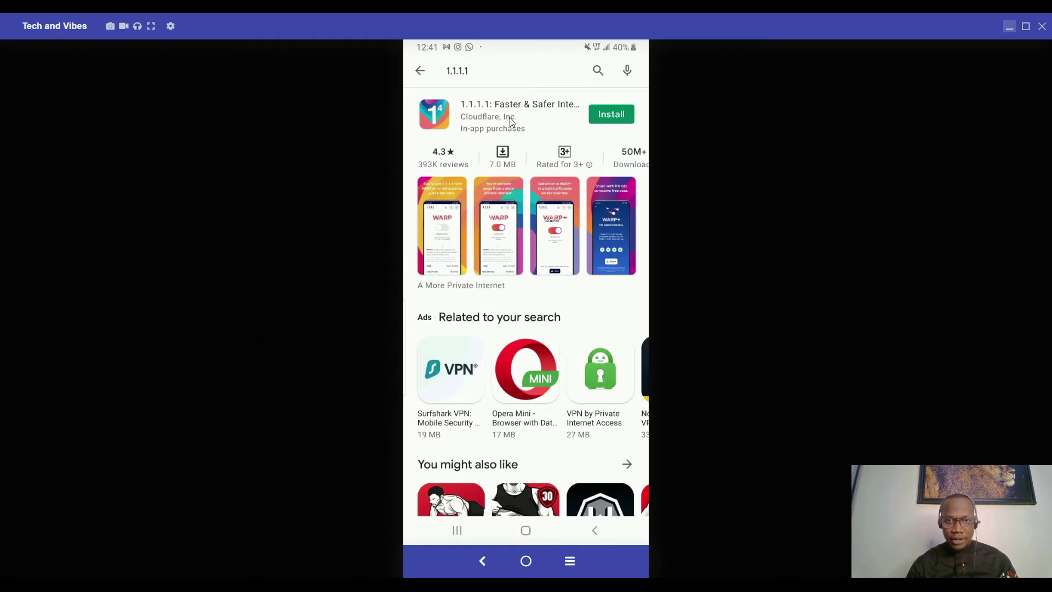
pyautogui.click(608, 116)
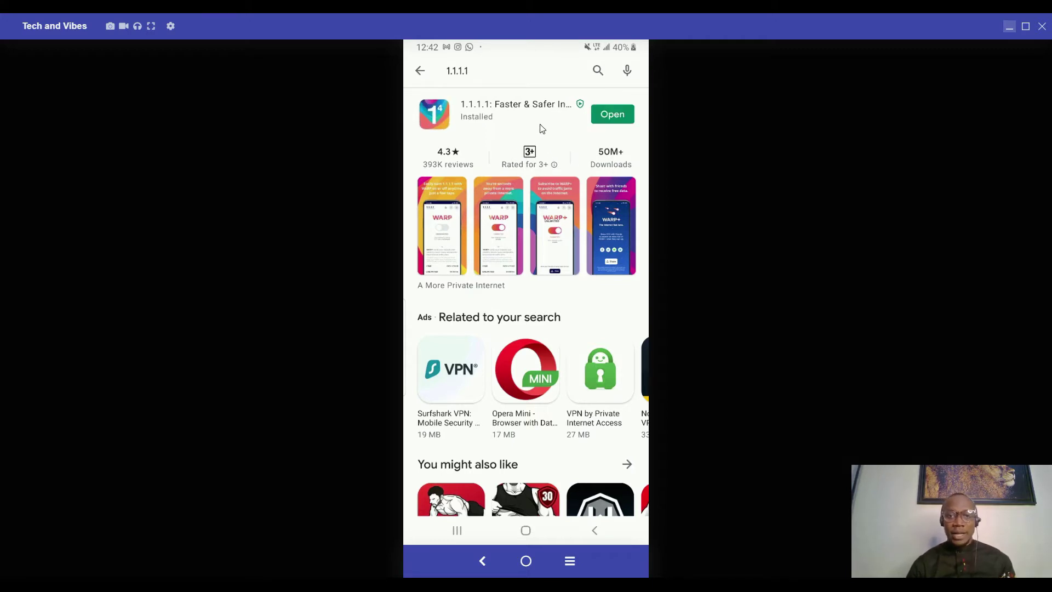
pyautogui.click(613, 114)
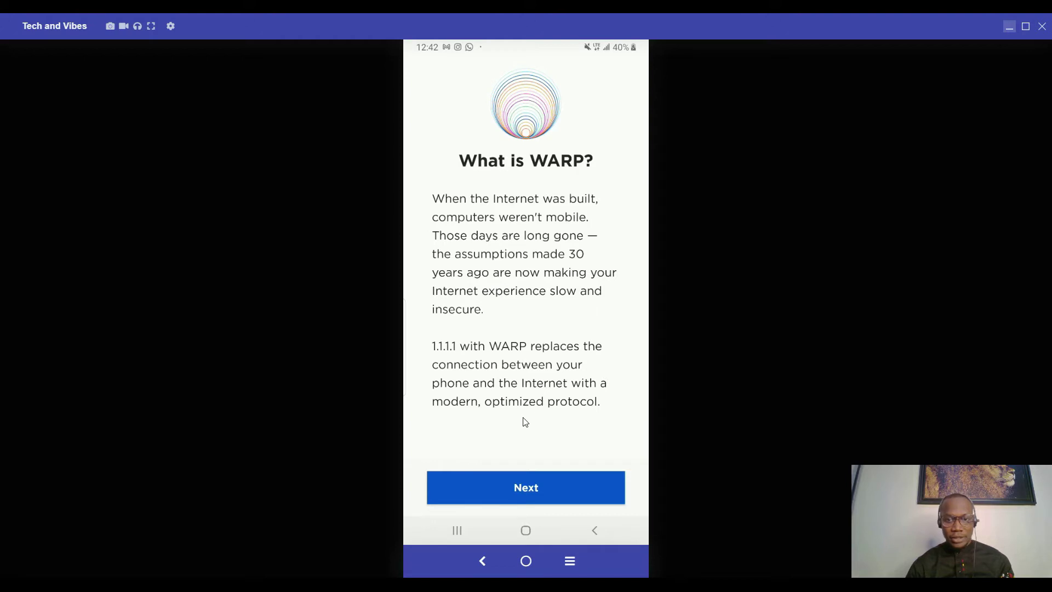
# - Go past the What is WARP? intro, then scroll through and accept the privacy terms
pyautogui.click(521, 491)
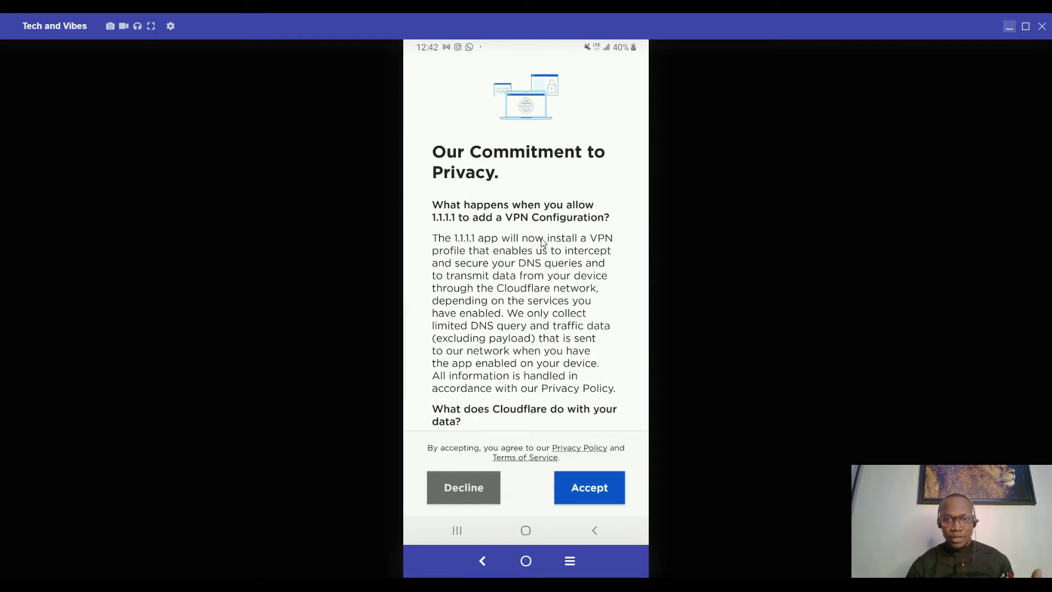
pyautogui.scroll(-10, 543, 266)
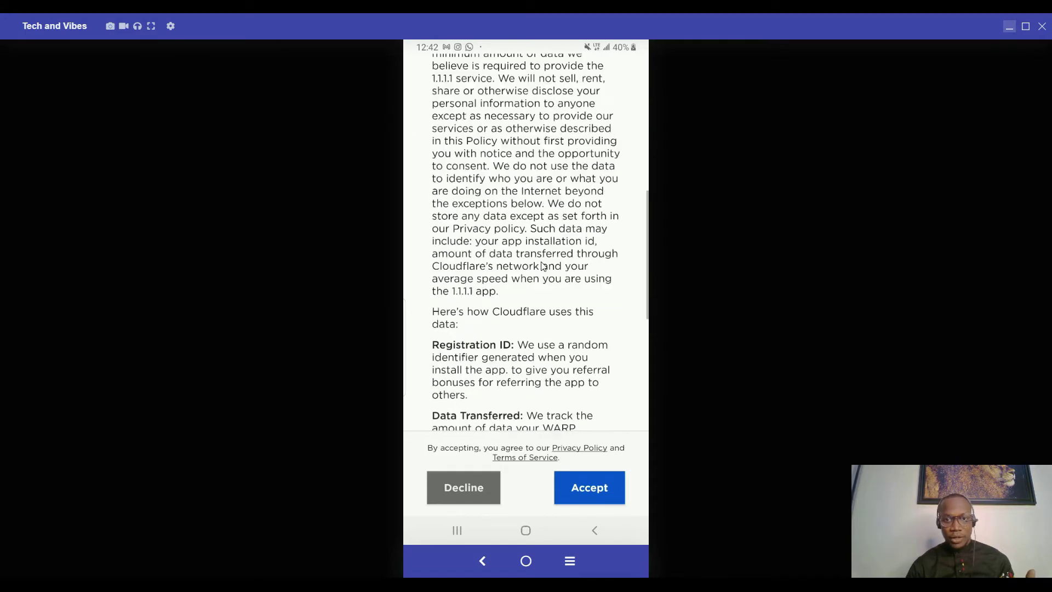
pyautogui.scroll(-5, 543, 266)
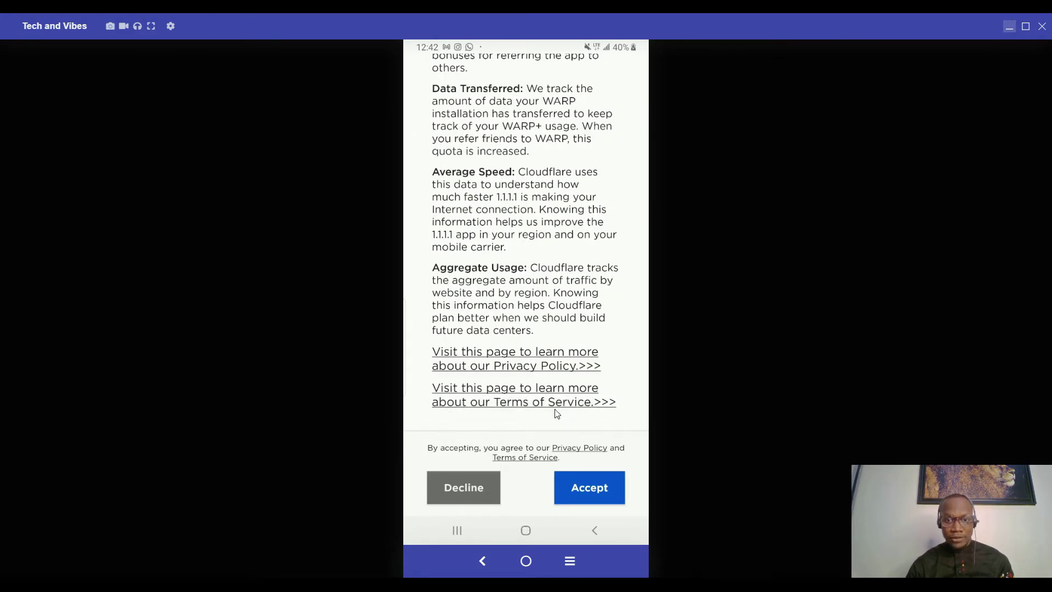
pyautogui.click(596, 490)
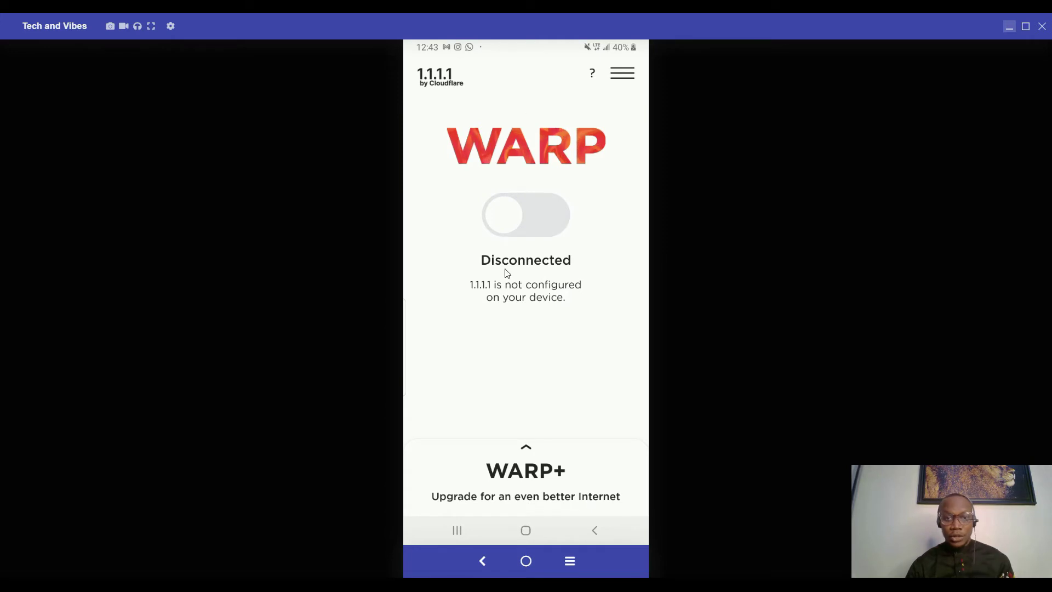
# - Switch WARP on, install the VPN profile and allow the connection request, then open Settings
pyautogui.click(524, 221)
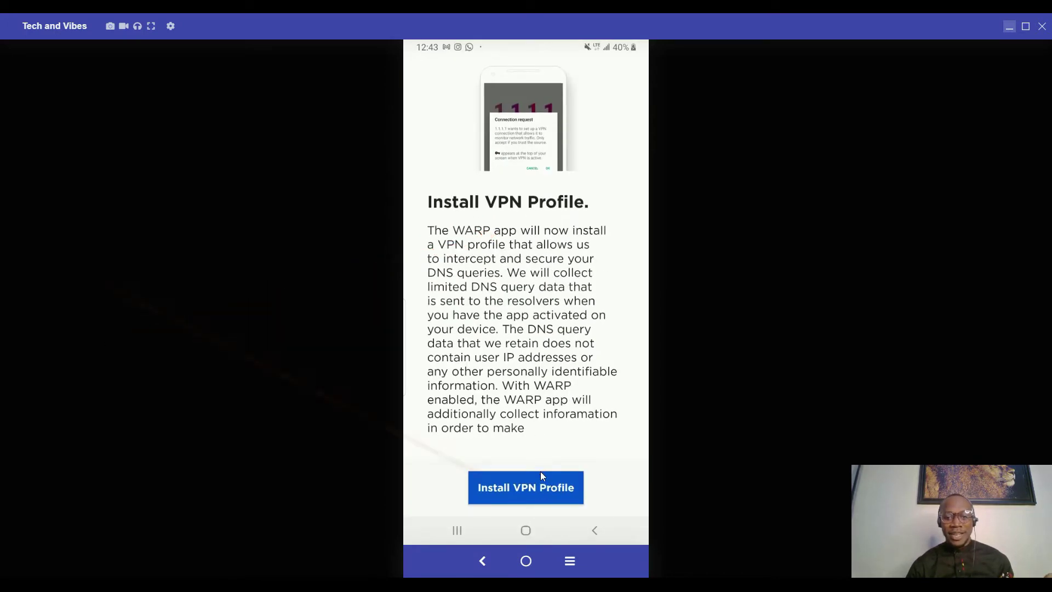
pyautogui.click(527, 493)
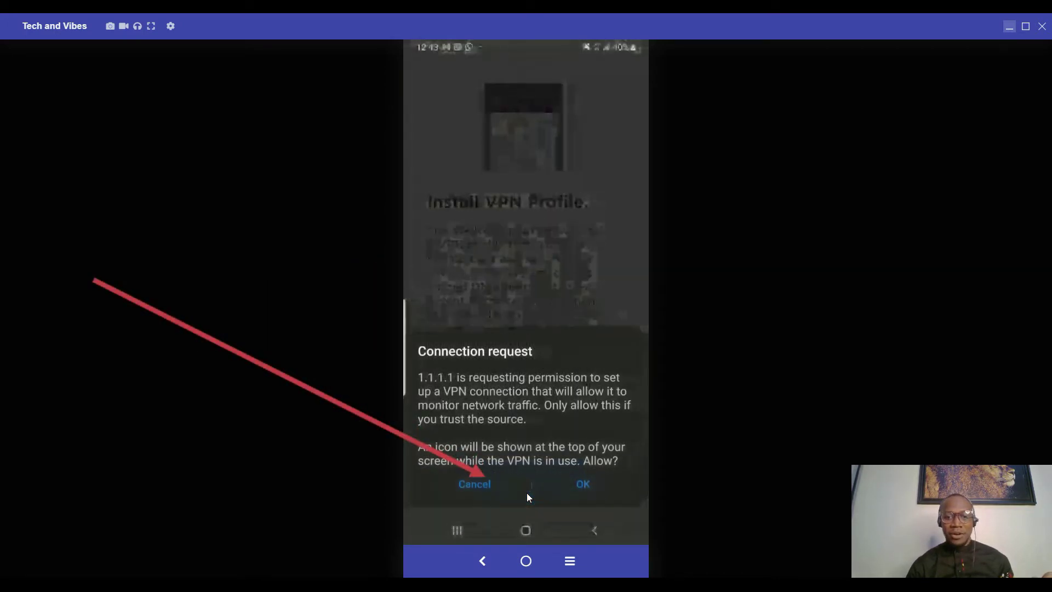
pyautogui.click(584, 485)
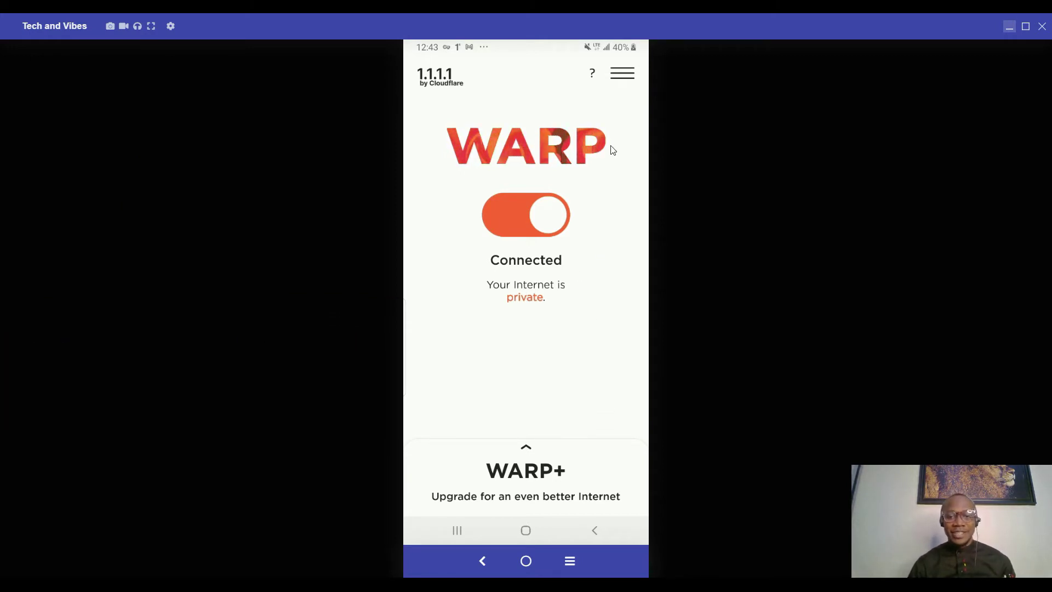
pyautogui.click(623, 76)
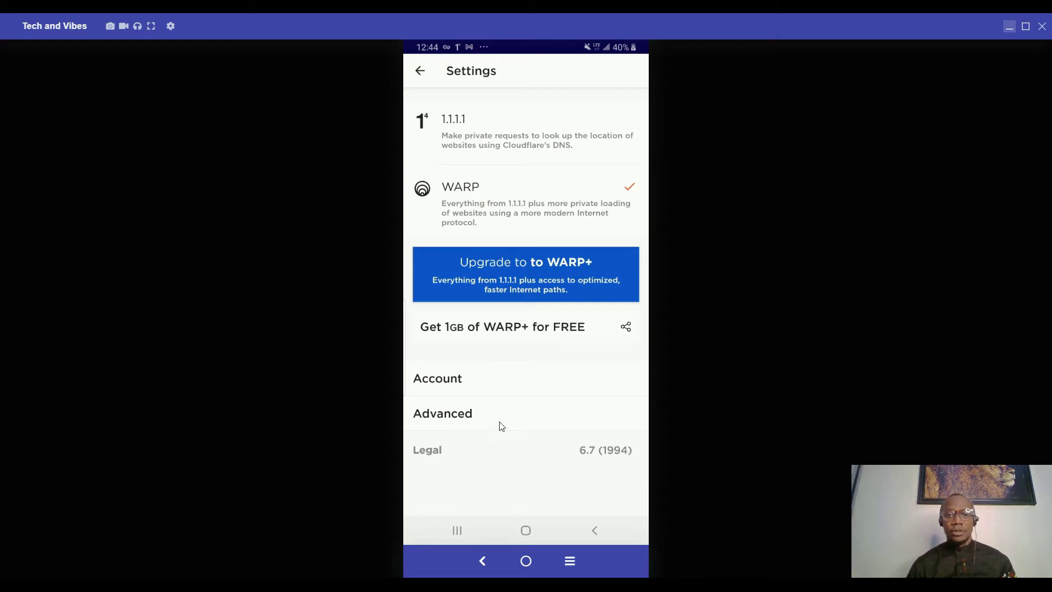
pyautogui.click(420, 70)
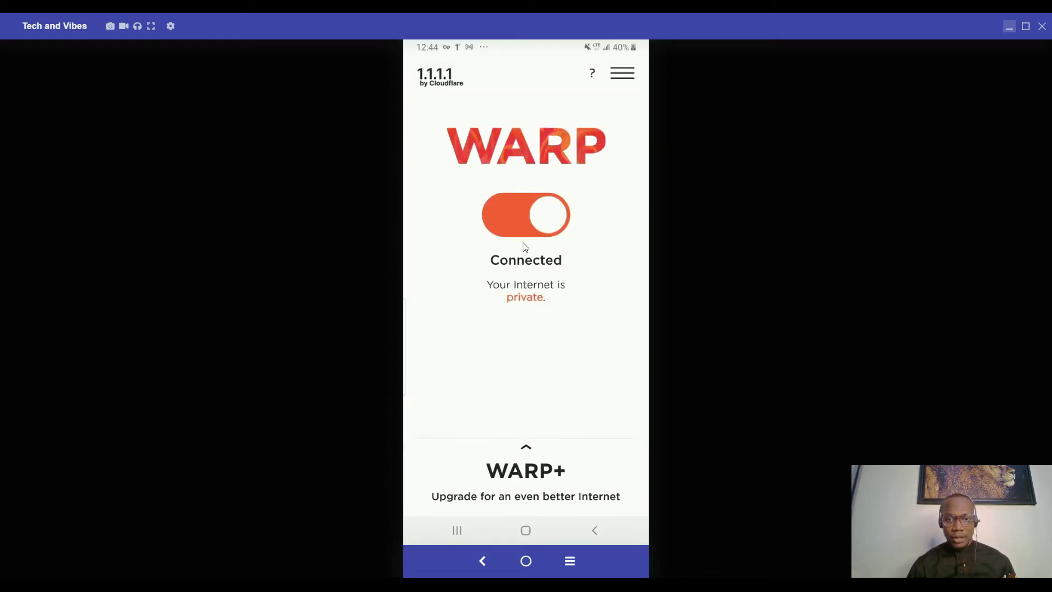
pyautogui.click(531, 219)
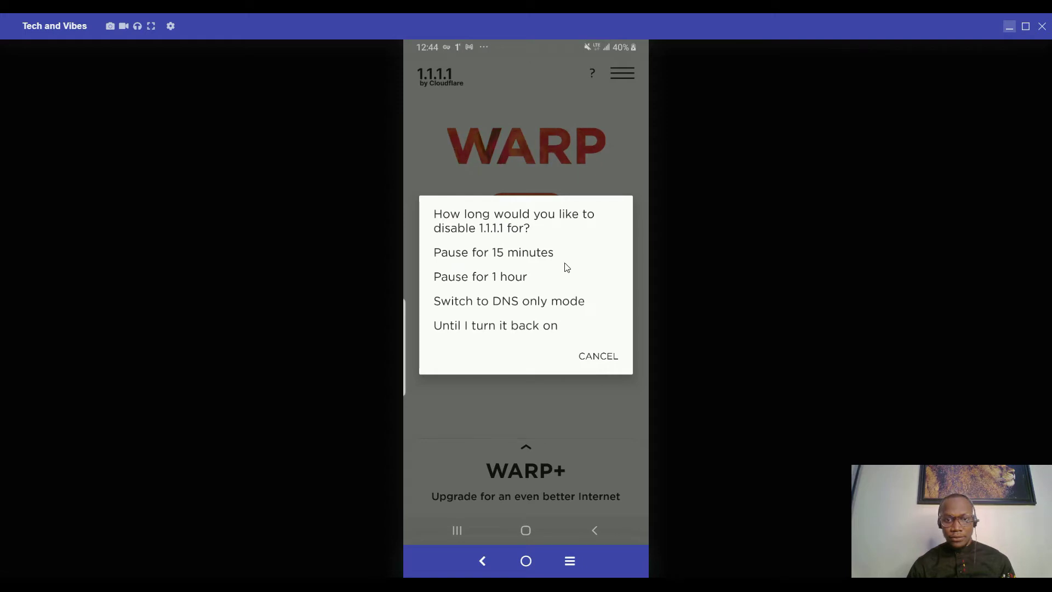
pyautogui.click(505, 331)
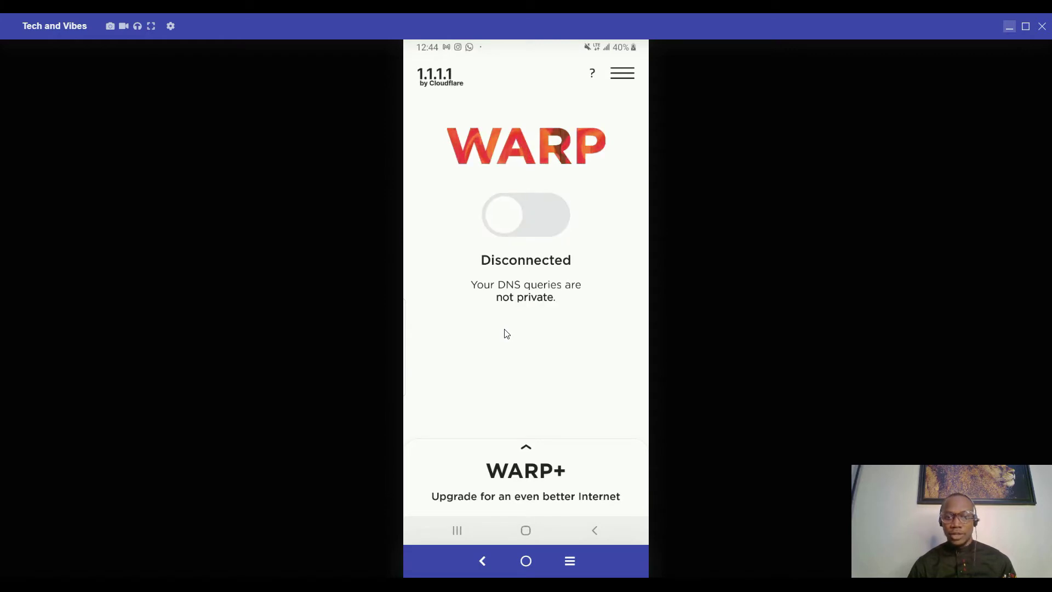
pyautogui.click(524, 225)
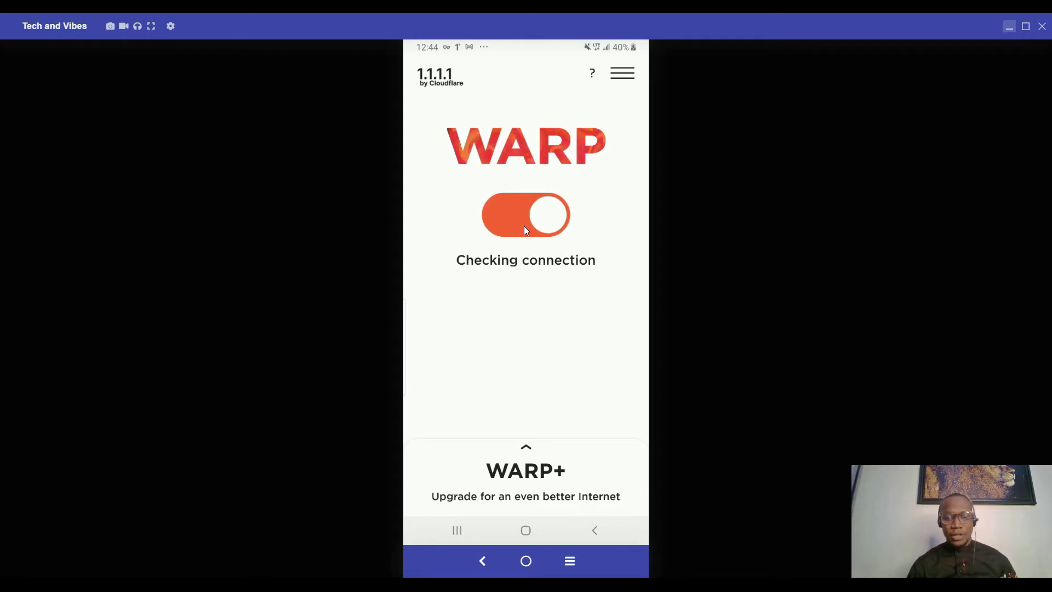
pyautogui.click(623, 73)
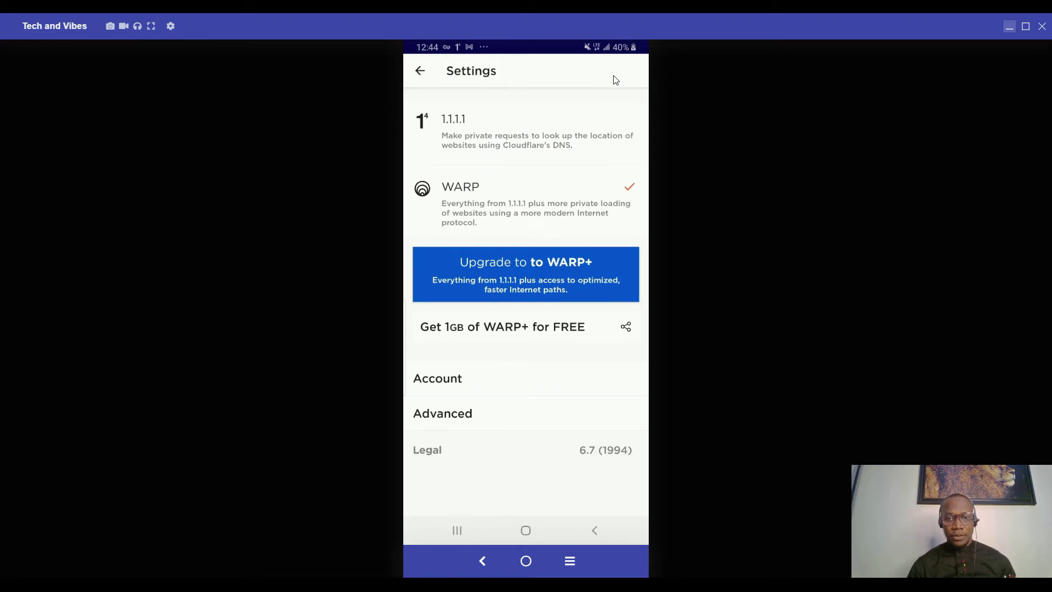
# - Turn on Use dark theme under Advanced, then open Connection options
pyautogui.click(468, 416)
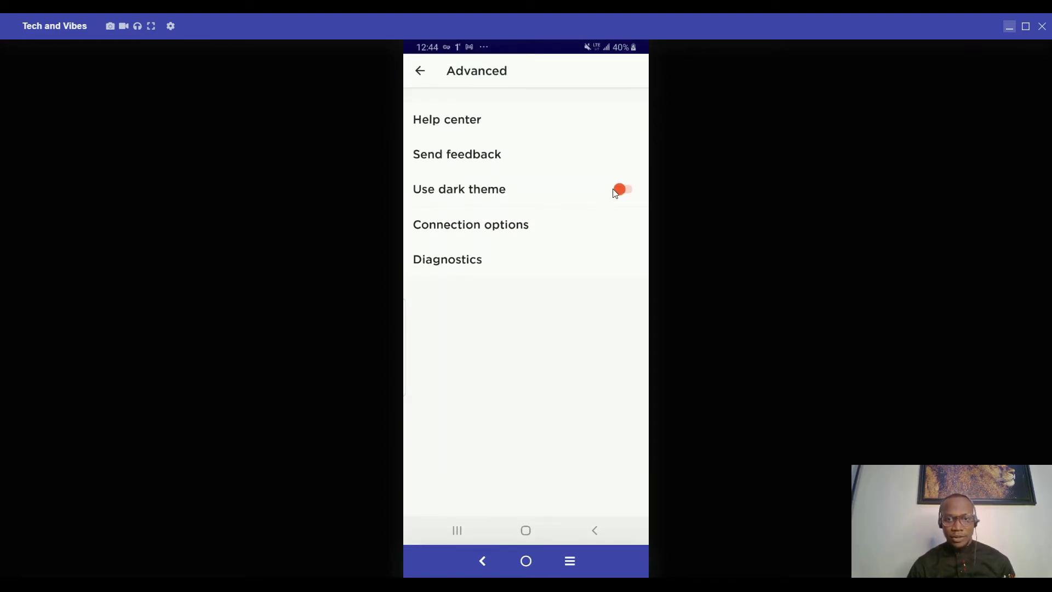
pyautogui.click(625, 190)
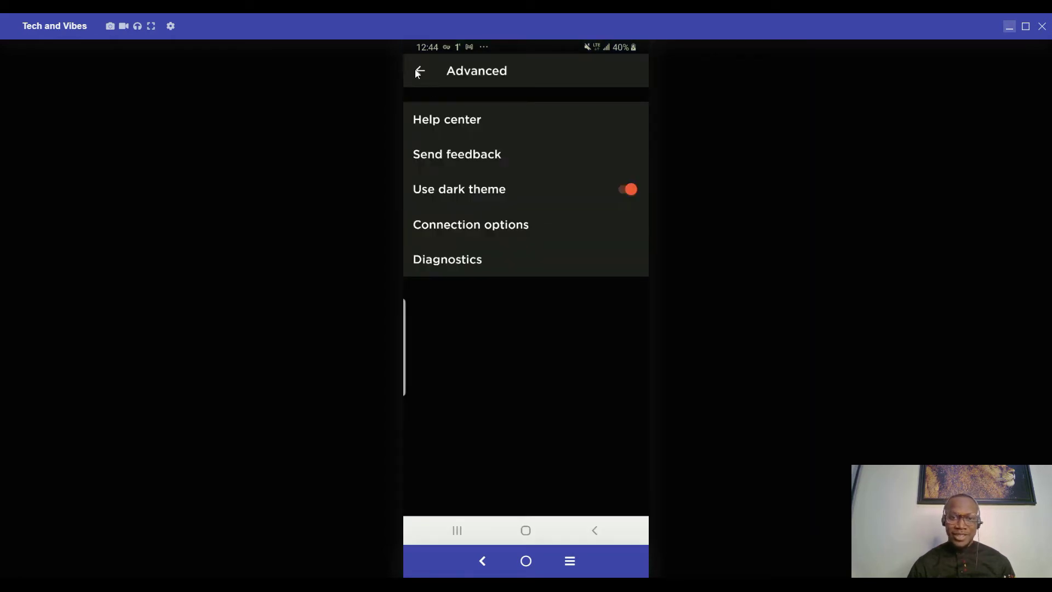
pyautogui.click(420, 70)
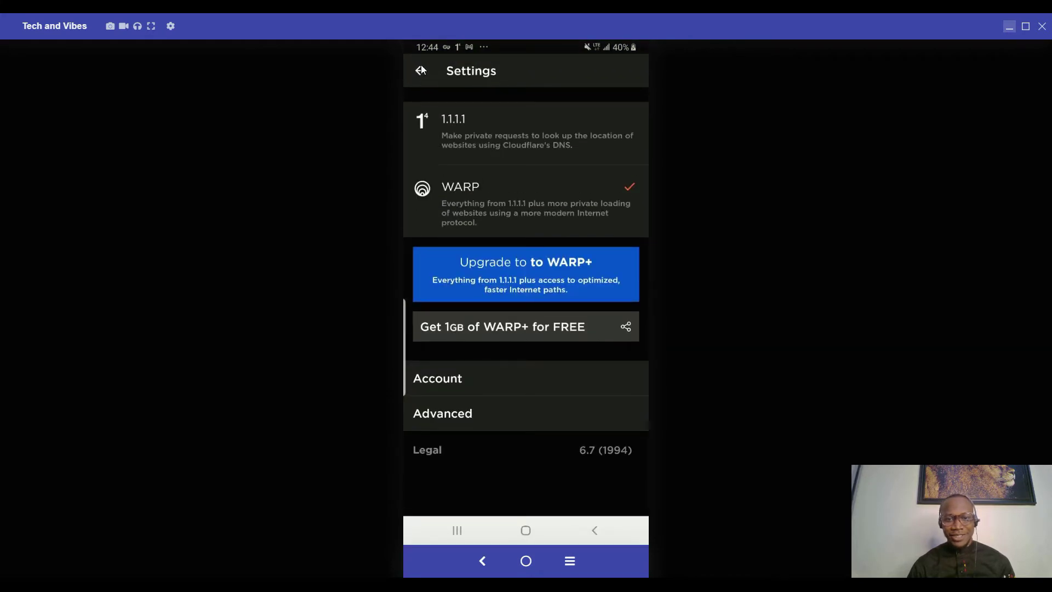
pyautogui.click(456, 414)
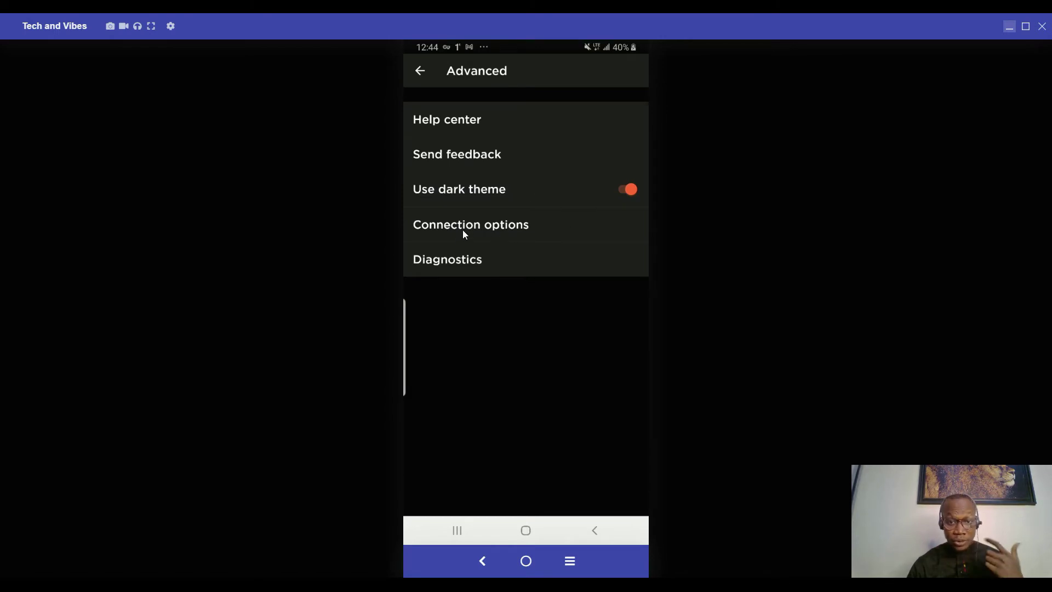
pyautogui.click(497, 230)
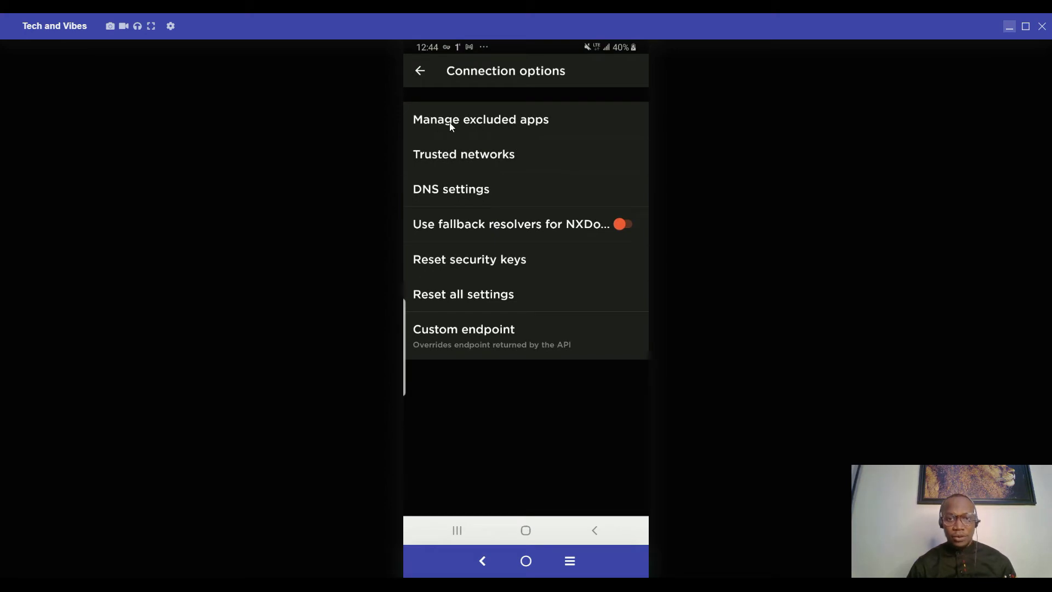
# - Open Manage excluded apps and bring up the list of apps to exclude
pyautogui.click(499, 125)
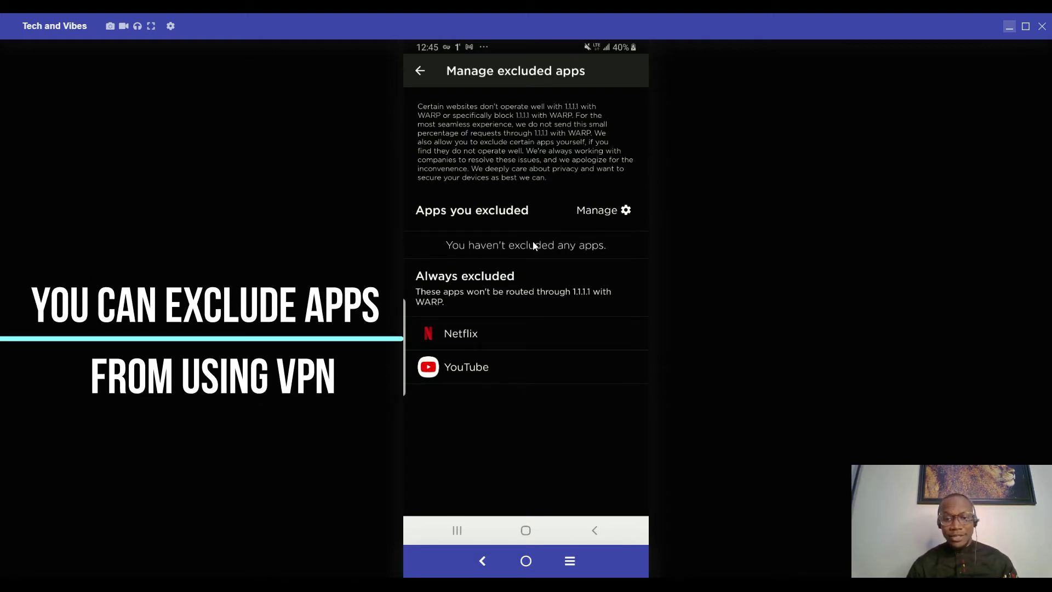
pyautogui.click(606, 213)
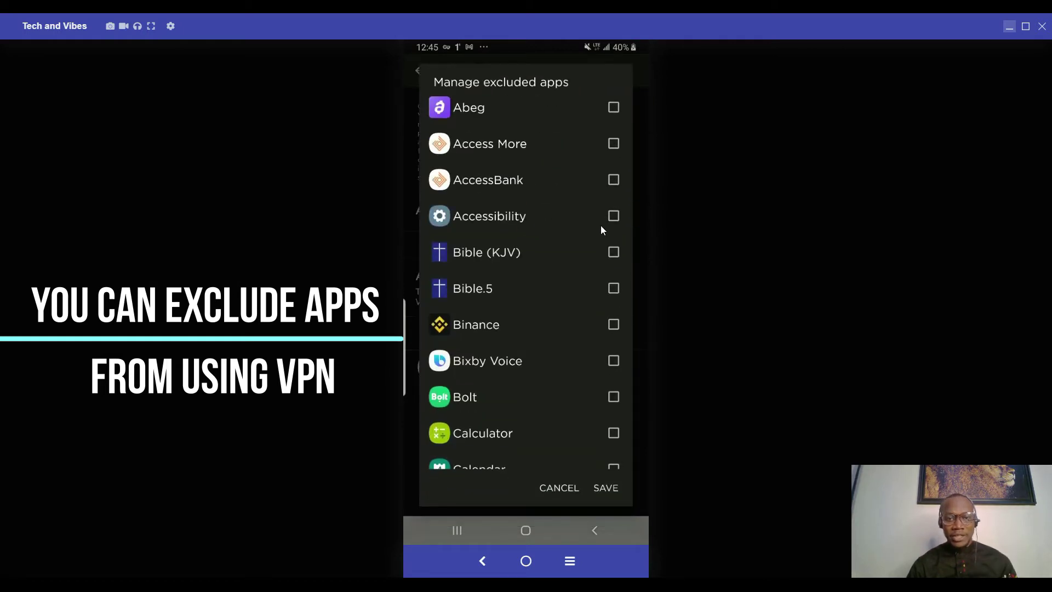
# - Mark Access More for exclusion and save, then remove Access More from the excluded apps
pyautogui.click(614, 143)
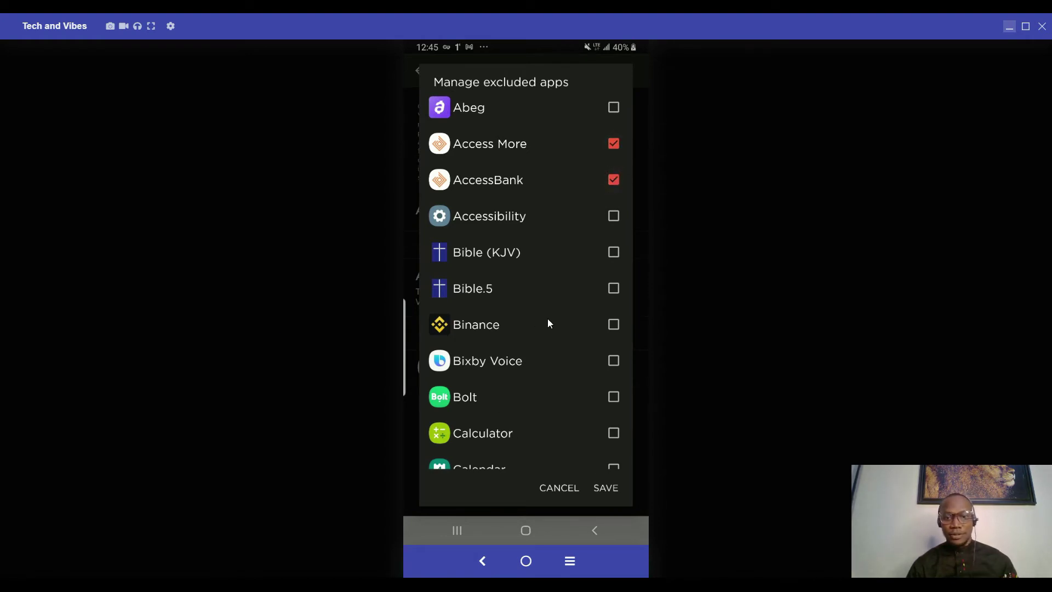
pyautogui.click(605, 488)
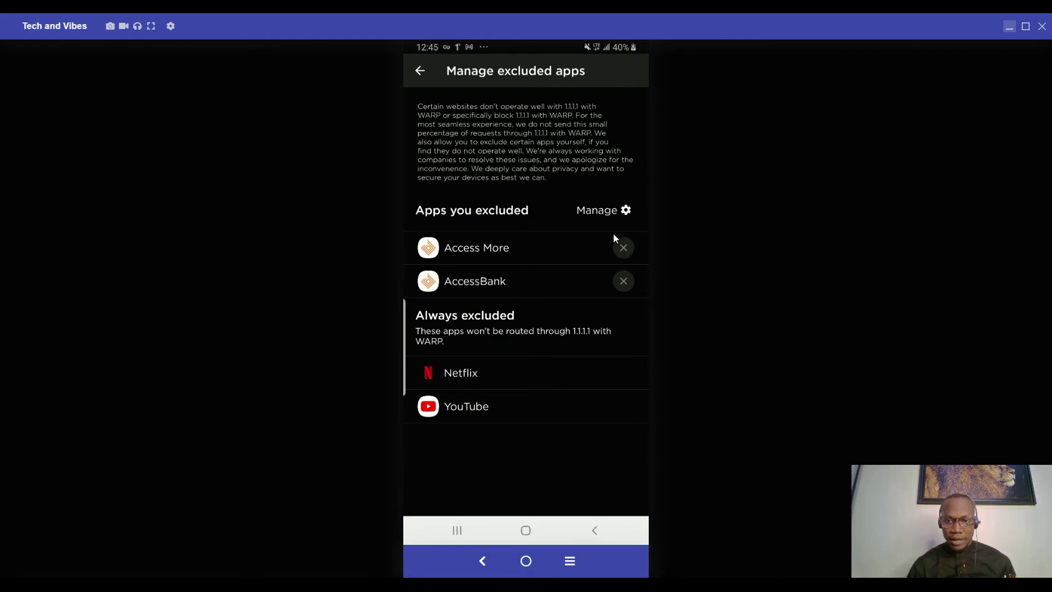
pyautogui.click(621, 248)
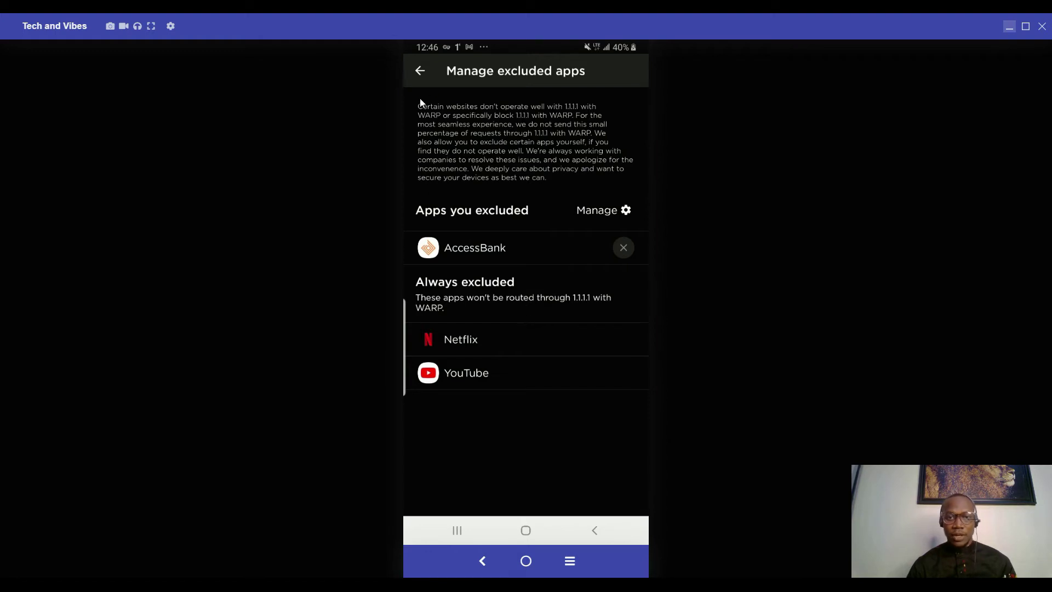
# - Back out from the excluded apps through Connection options to the Advanced settings
pyautogui.click(424, 70)
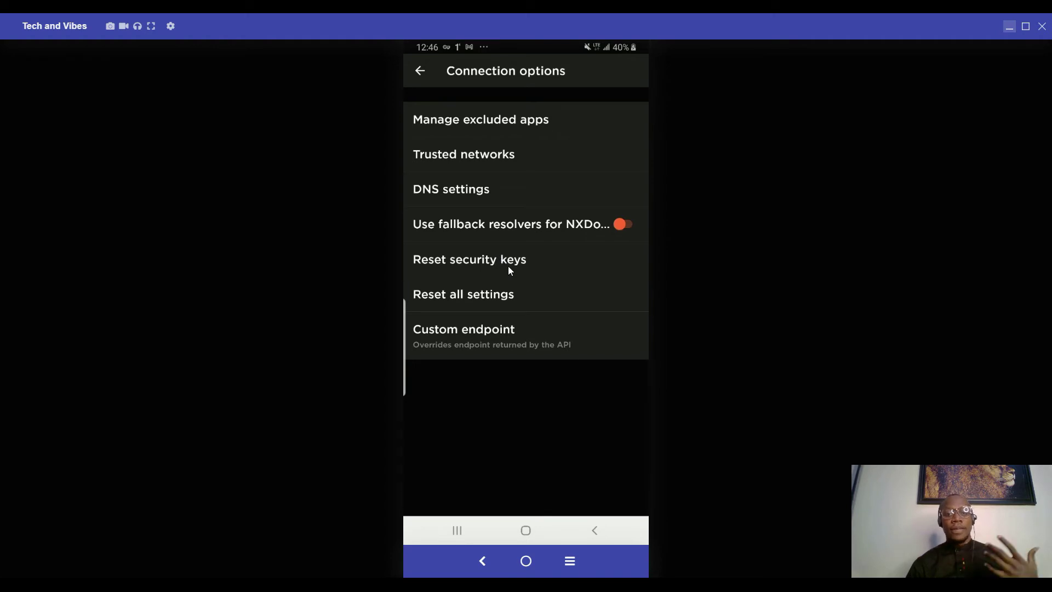
pyautogui.click(421, 72)
# - Back out from Advanced through Settings to the WARP home screen
pyautogui.click(420, 70)
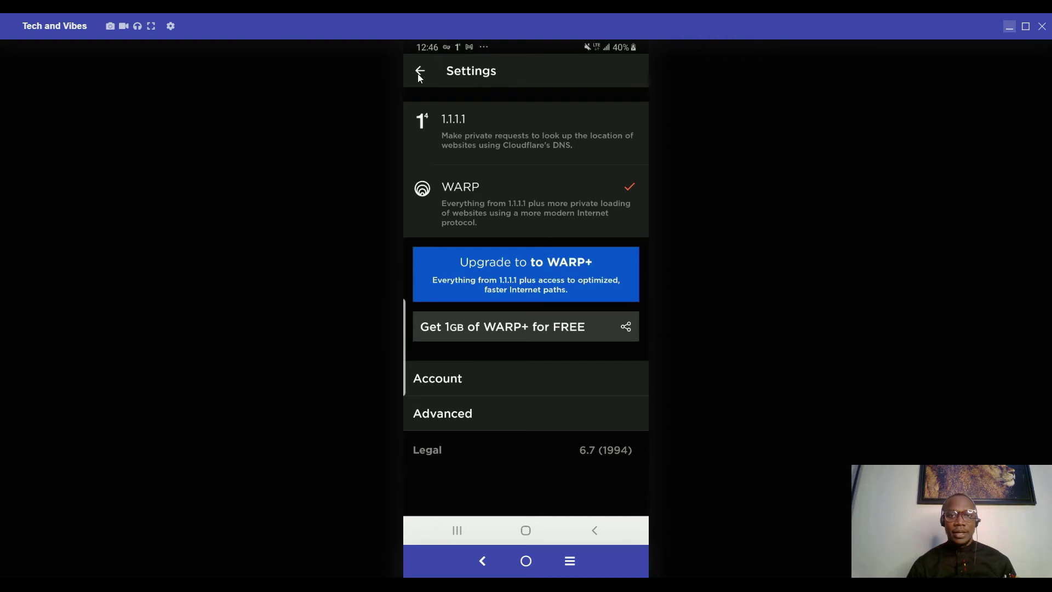
pyautogui.click(419, 72)
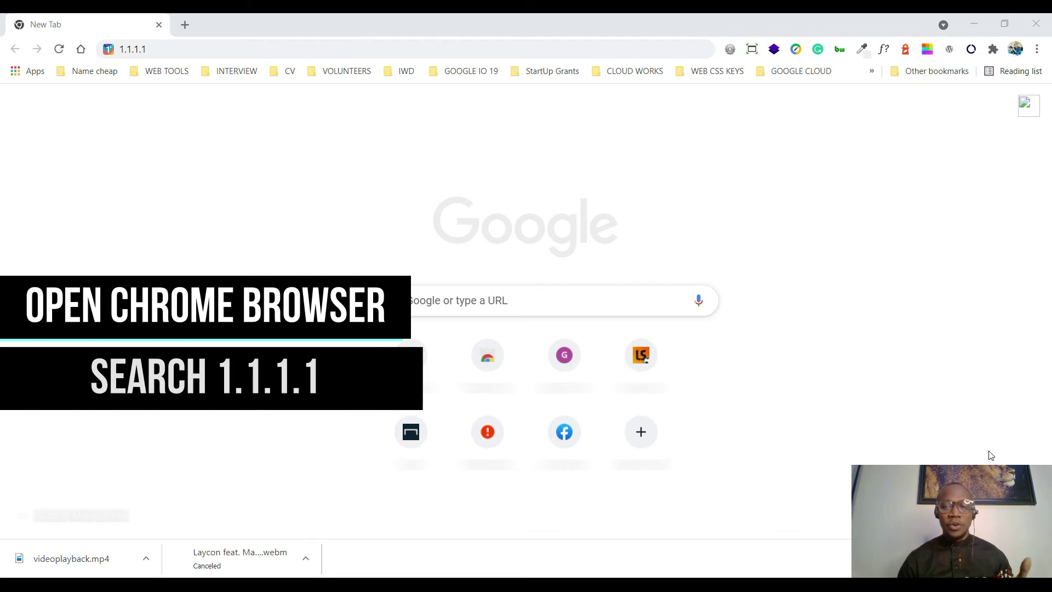
# - Load the 1.1.1.1 website in Chrome and scroll to the download options
pyautogui.click(168, 50)
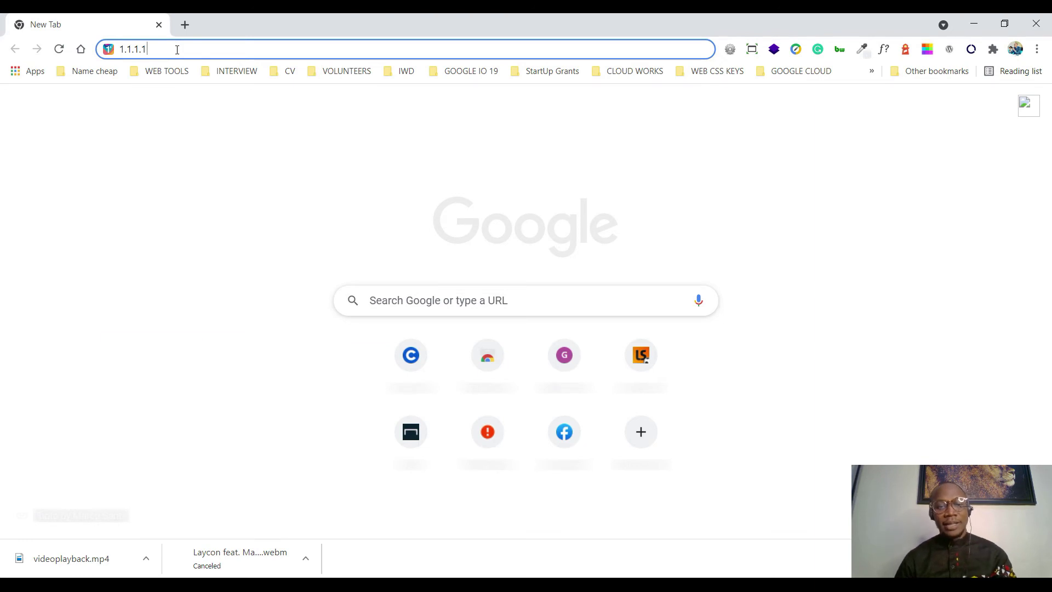
pyautogui.press('Return')
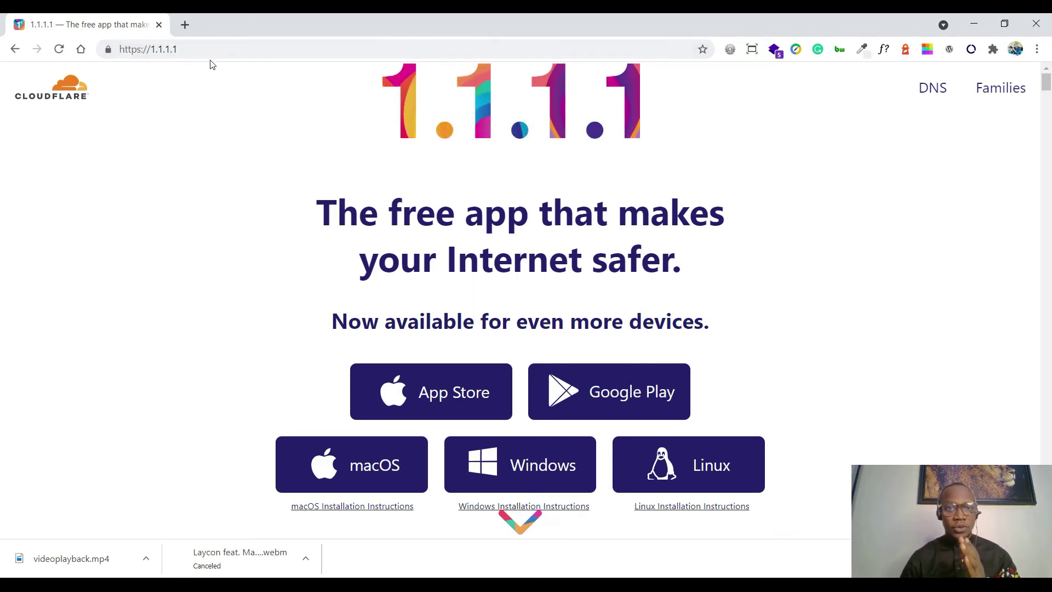
pyautogui.scroll(-1, 547, 286)
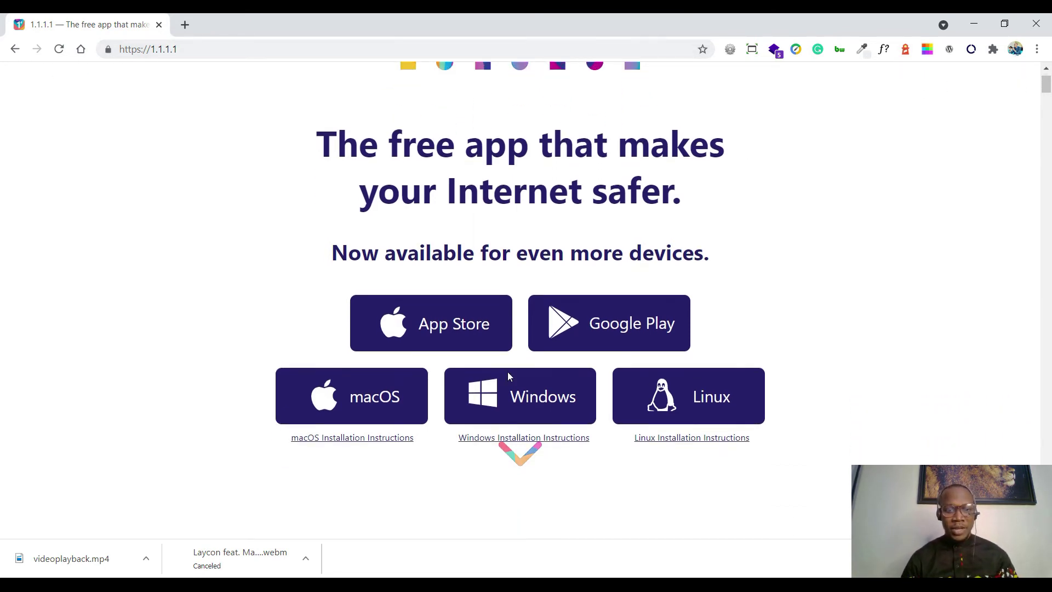
# - Start the Windows WARP installer download, pause it, and show the desktop
pyautogui.click(544, 409)
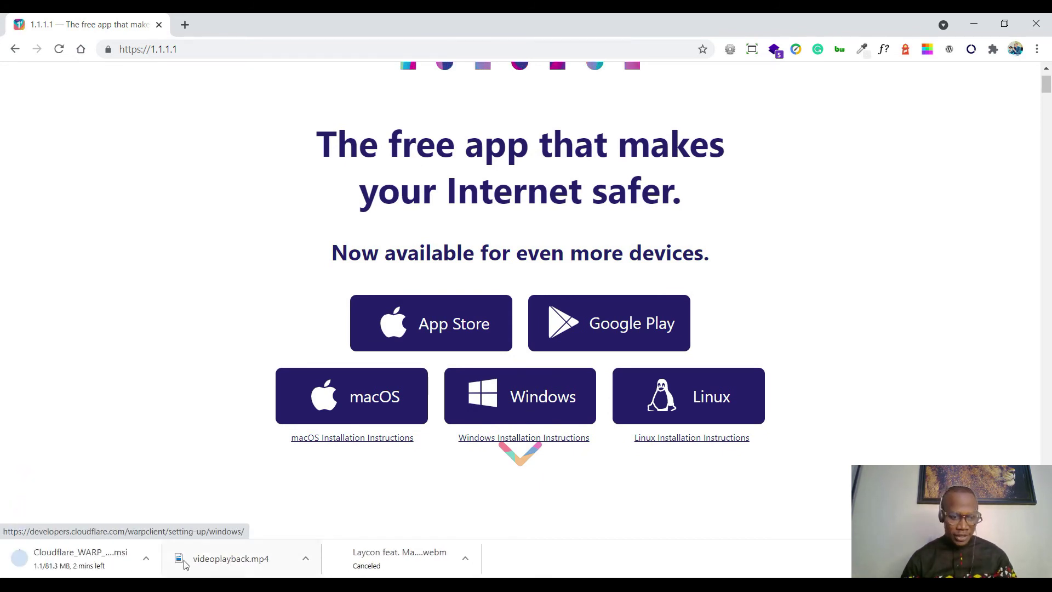
pyautogui.click(146, 558)
pyautogui.click(169, 496)
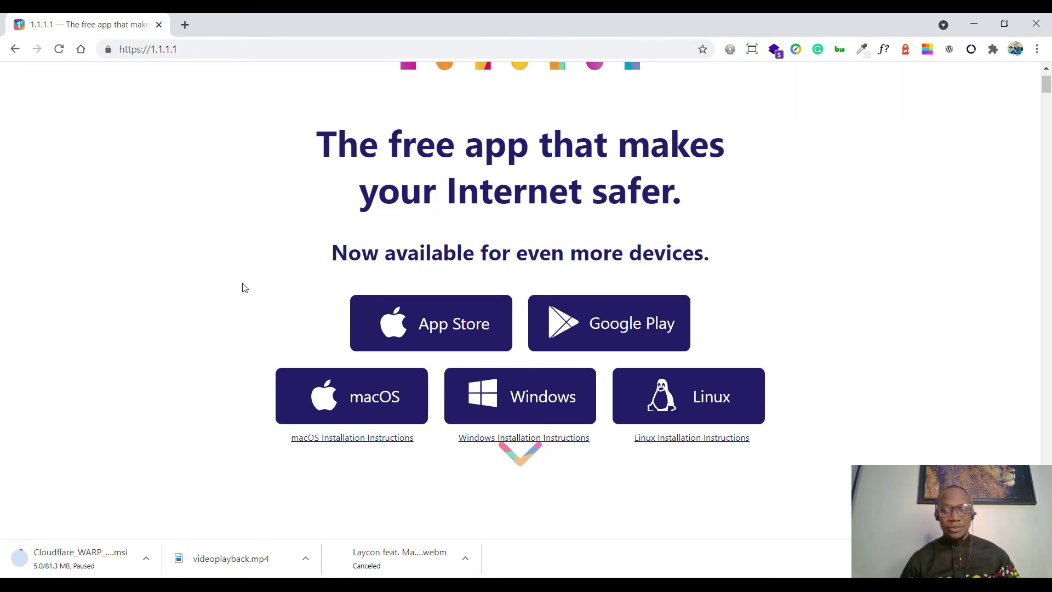
pyautogui.press('super+d')
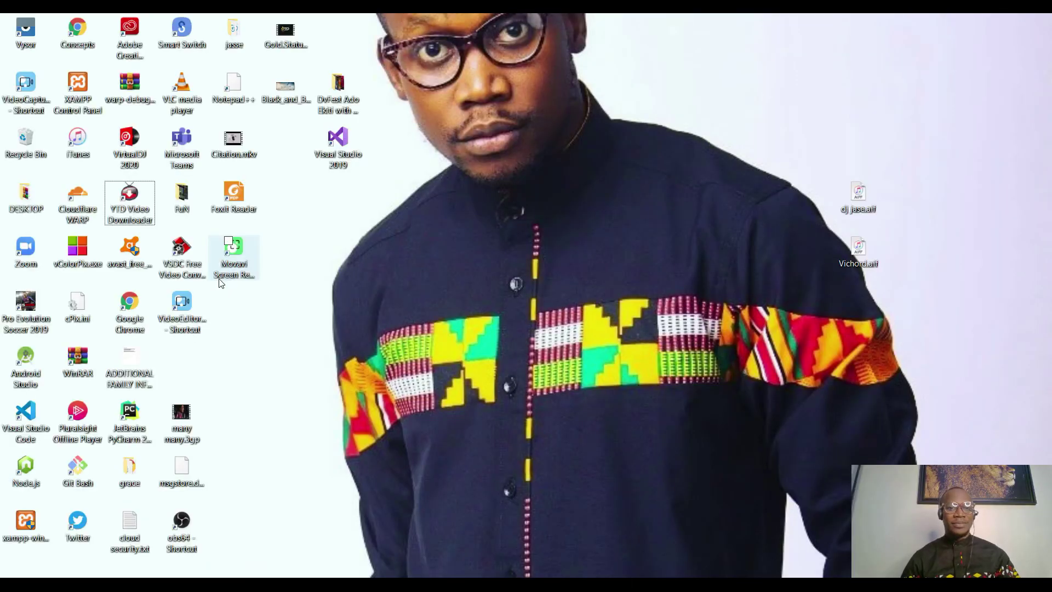
# - Expand the system-tray overflow so the Cloudflare WARP cloud icon is visible
pyautogui.click(80, 203)
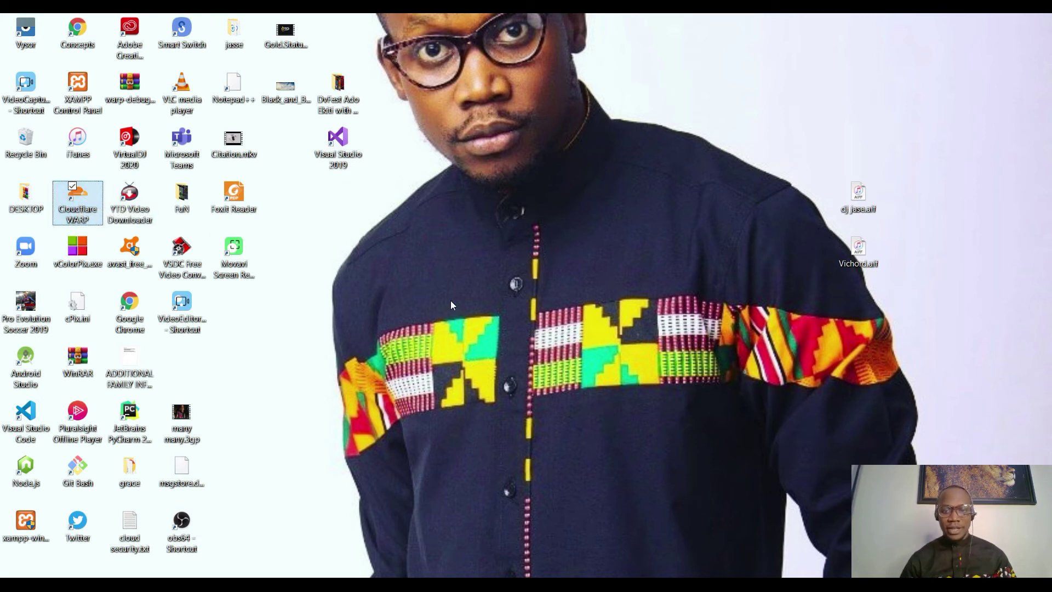
pyautogui.press('d')
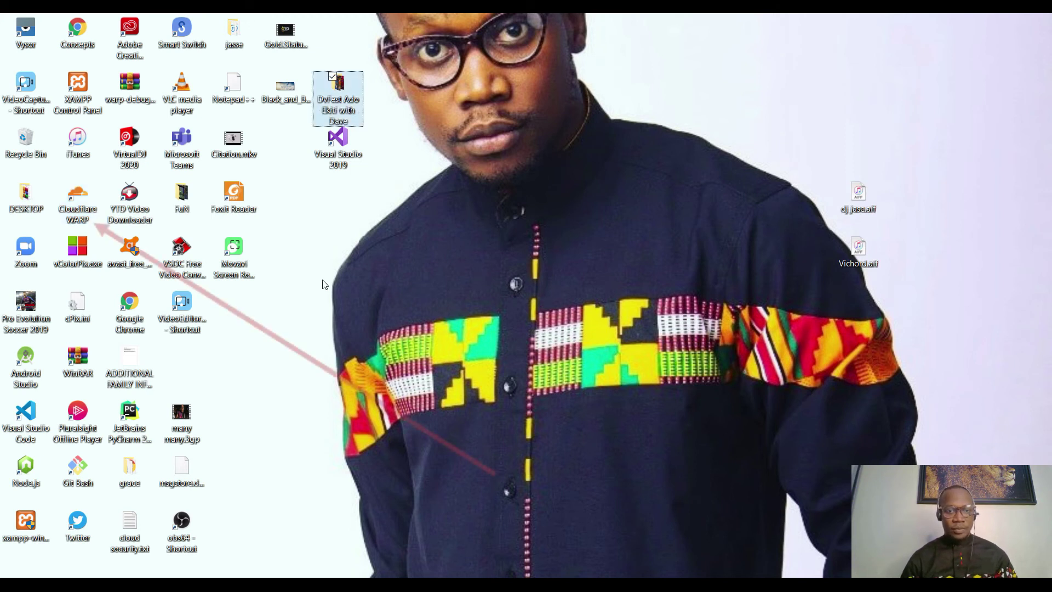
pyautogui.click(359, 259)
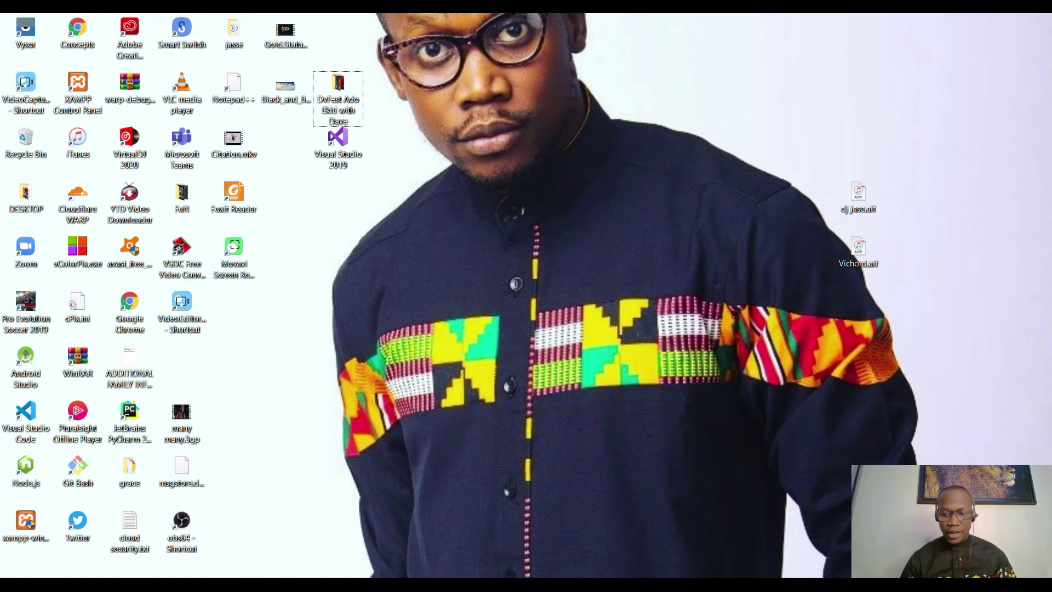
pyautogui.click(838, 584)
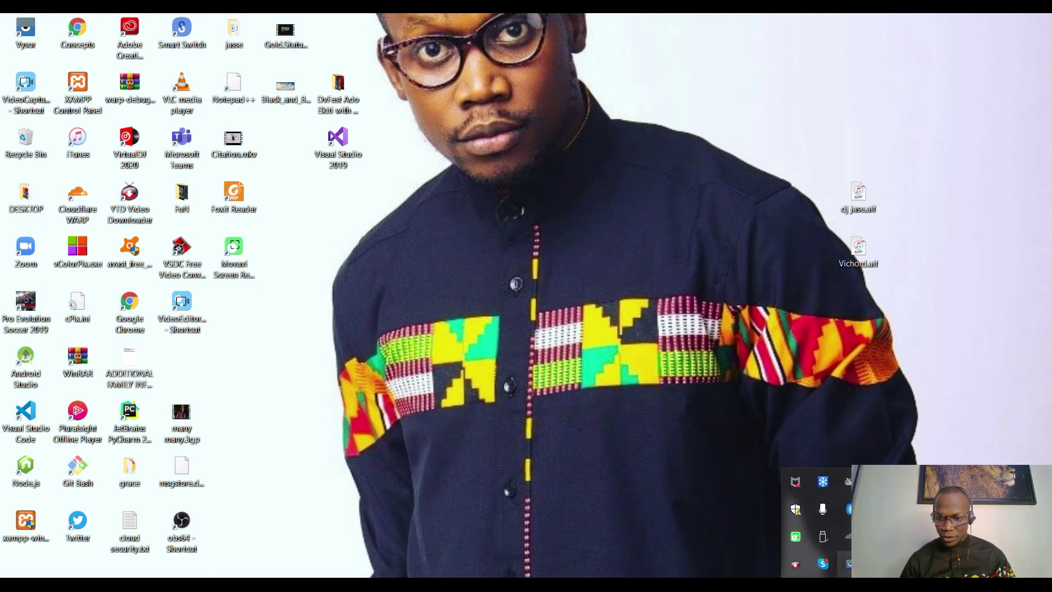
pyautogui.click(850, 544)
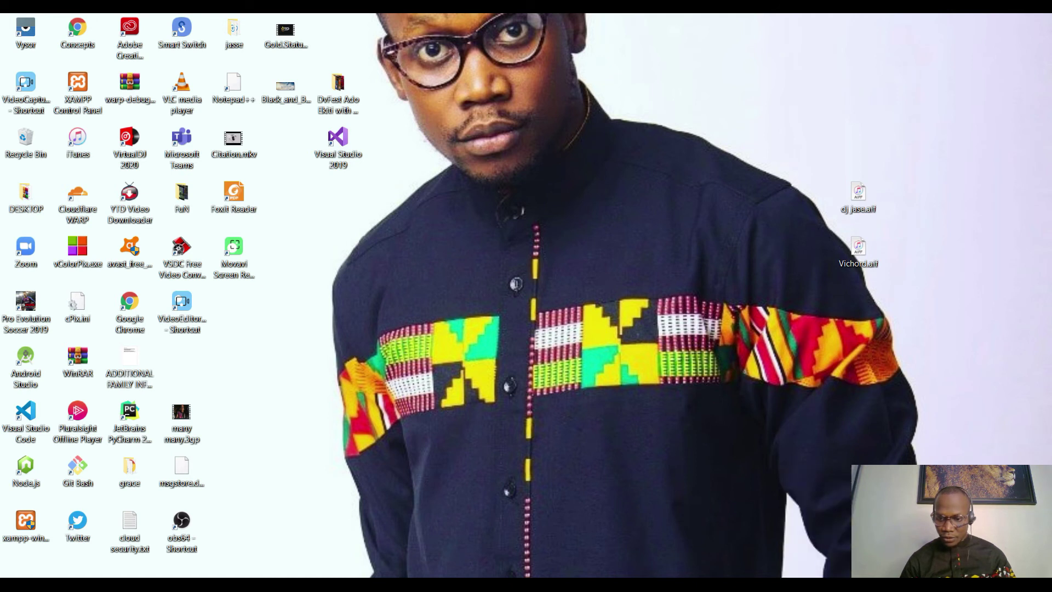
pyautogui.click(839, 583)
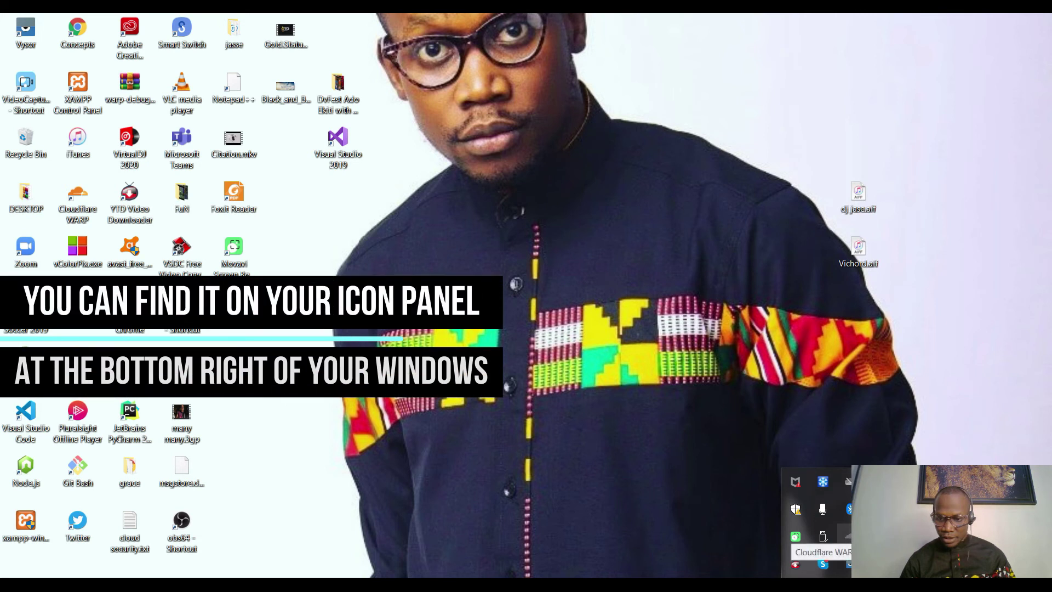
# - Open the WARP status window, switch WARP to Connected, then back to Disconnected
pyautogui.click(847, 539)
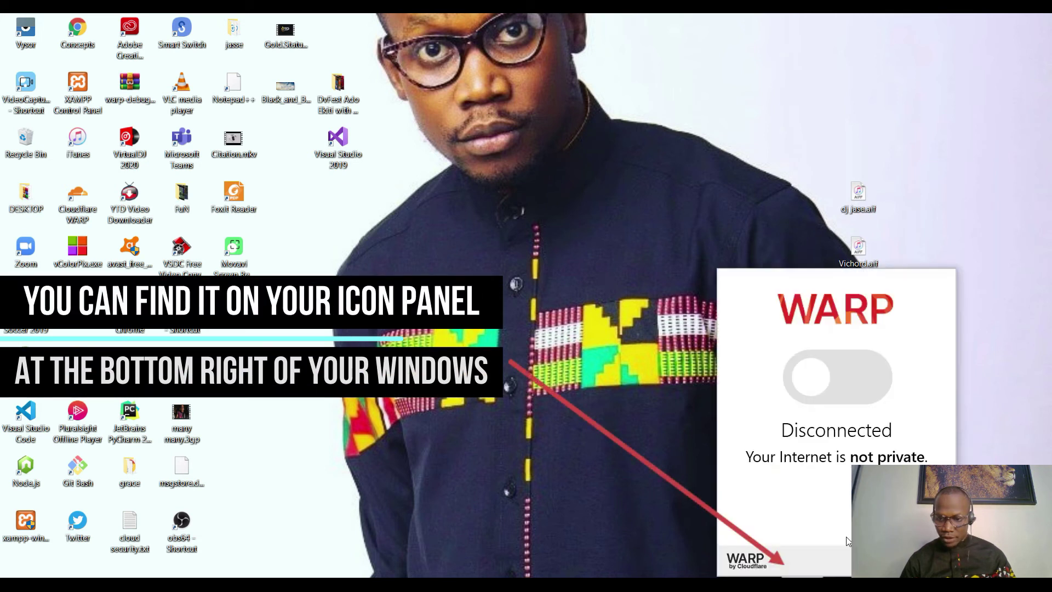
pyautogui.click(825, 388)
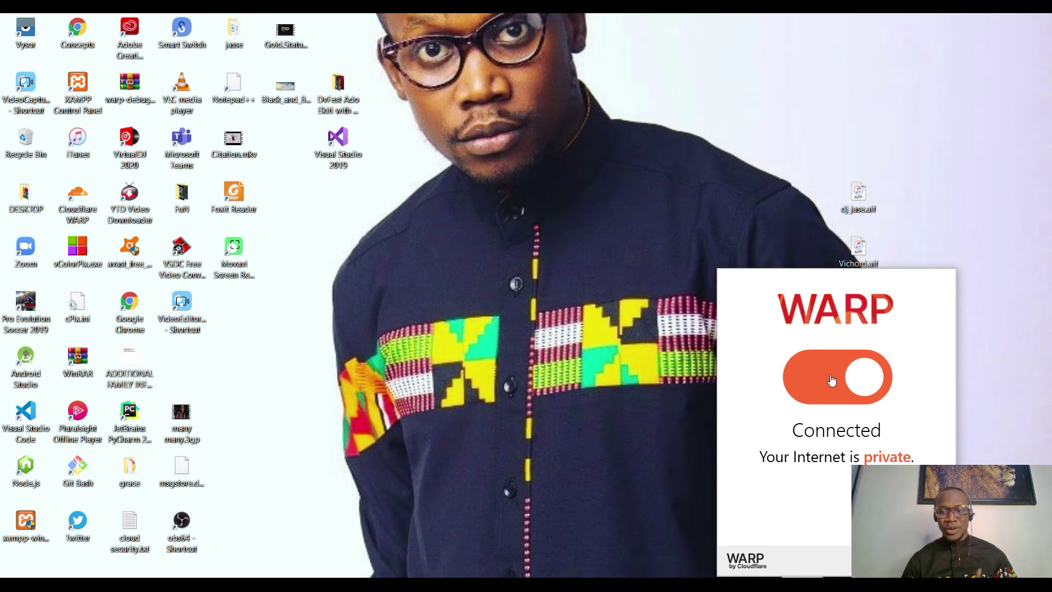
pyautogui.click(831, 379)
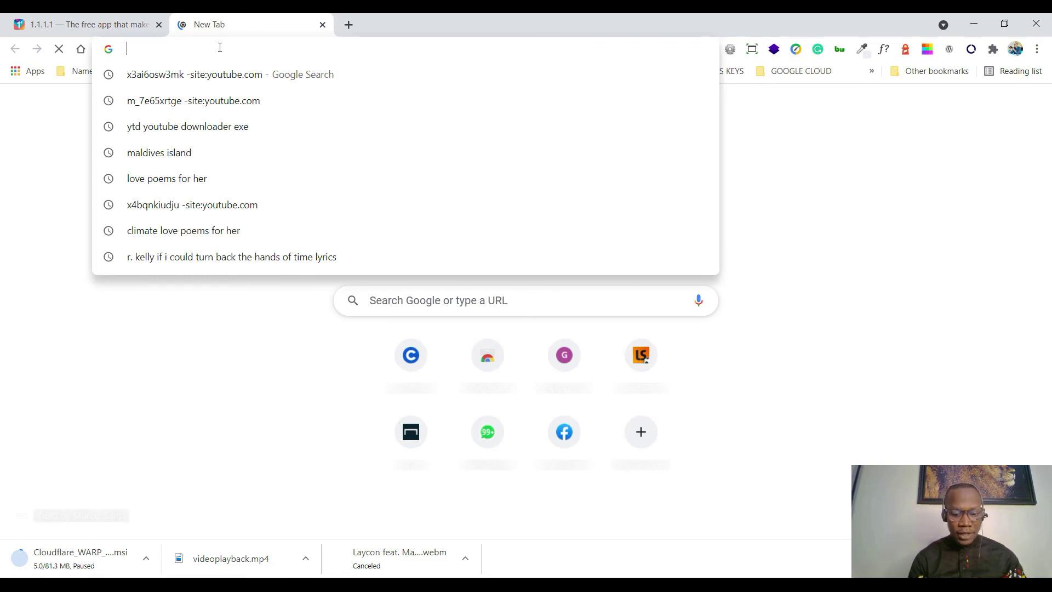
# - Load twitter.com in the new Chrome tab by accepting the 'TWITTE' autocomplete
pyautogui.write('TWITTER.com')
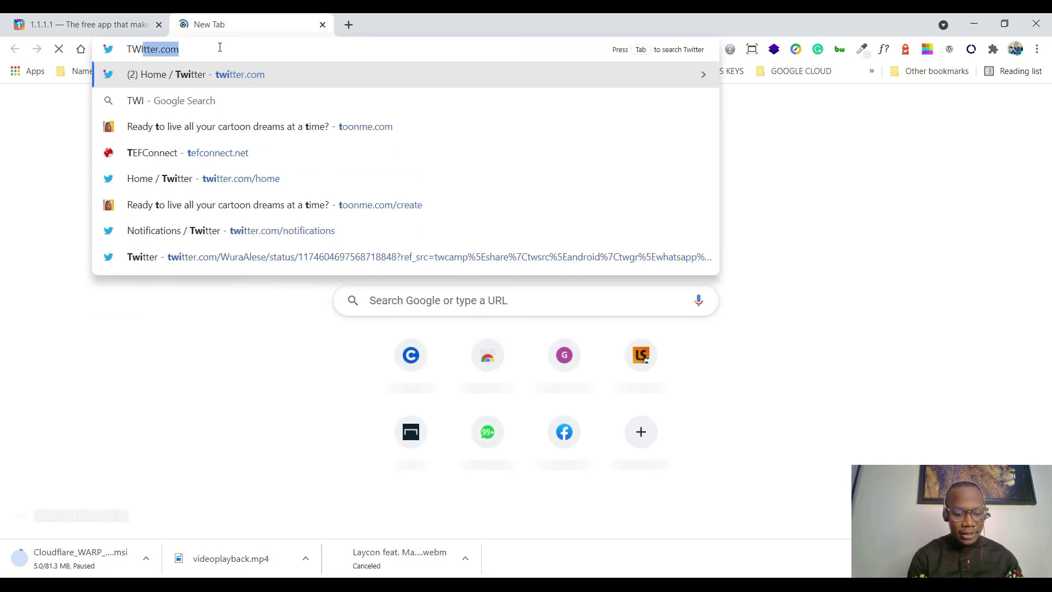
pyautogui.press('Return')
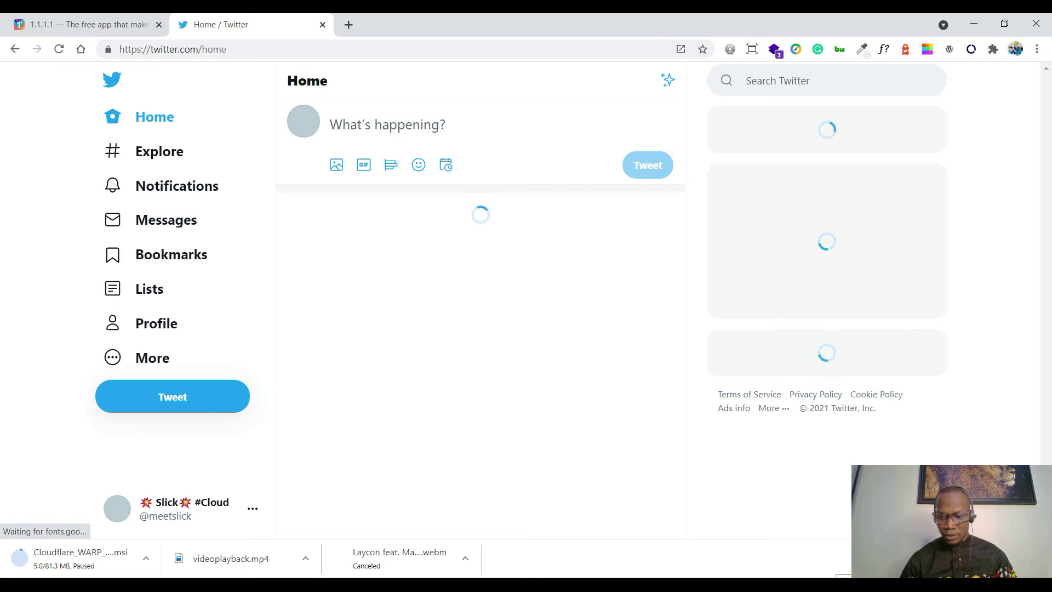
# - Switch WARP to Connected from the tray status window, then close the panel
pyautogui.click(822, 585)
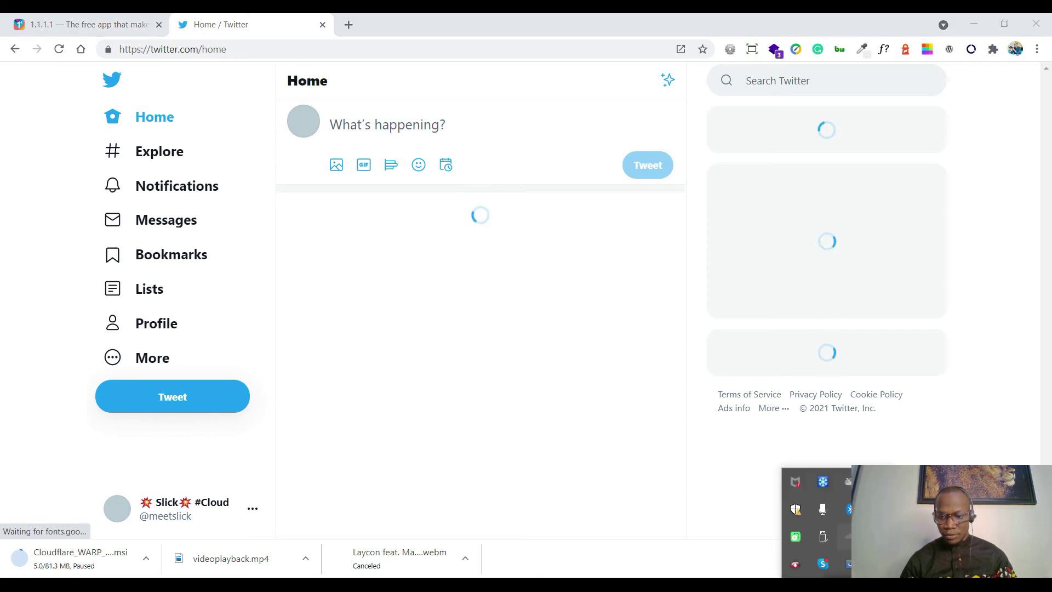
pyautogui.click(844, 537)
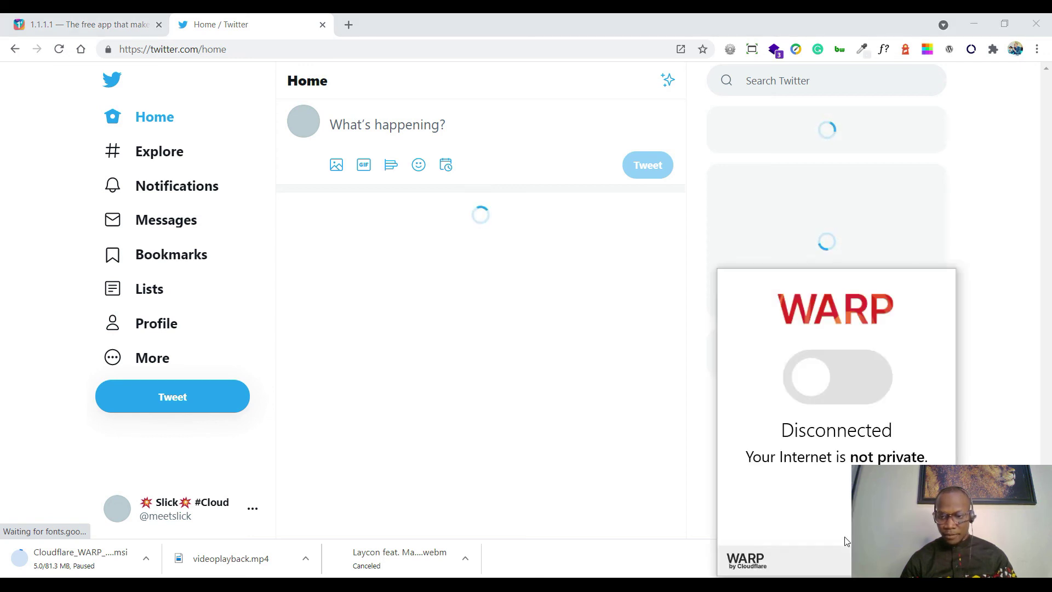
pyautogui.click(826, 396)
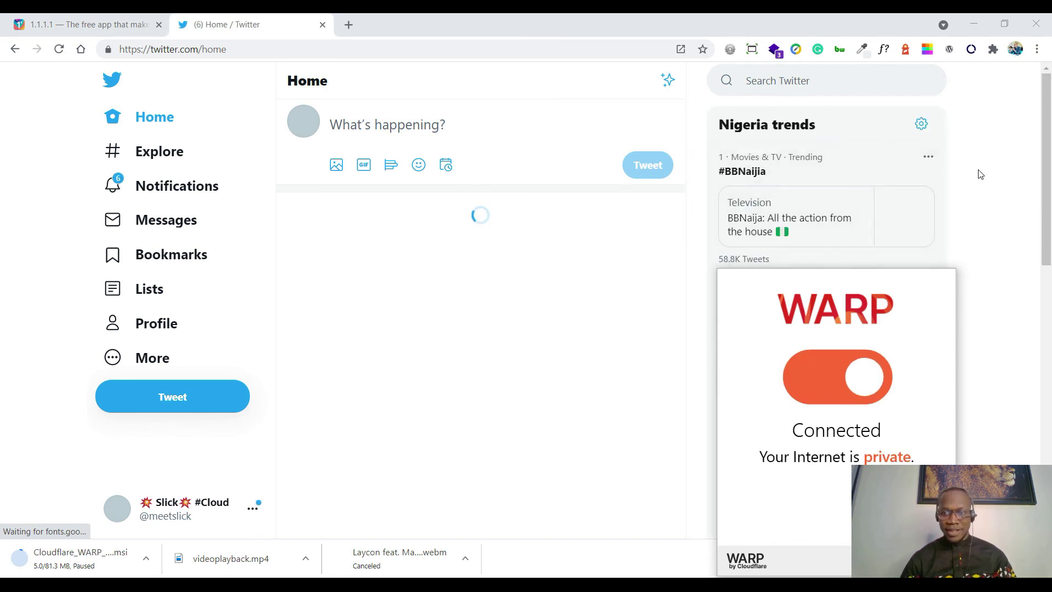
pyautogui.click(998, 167)
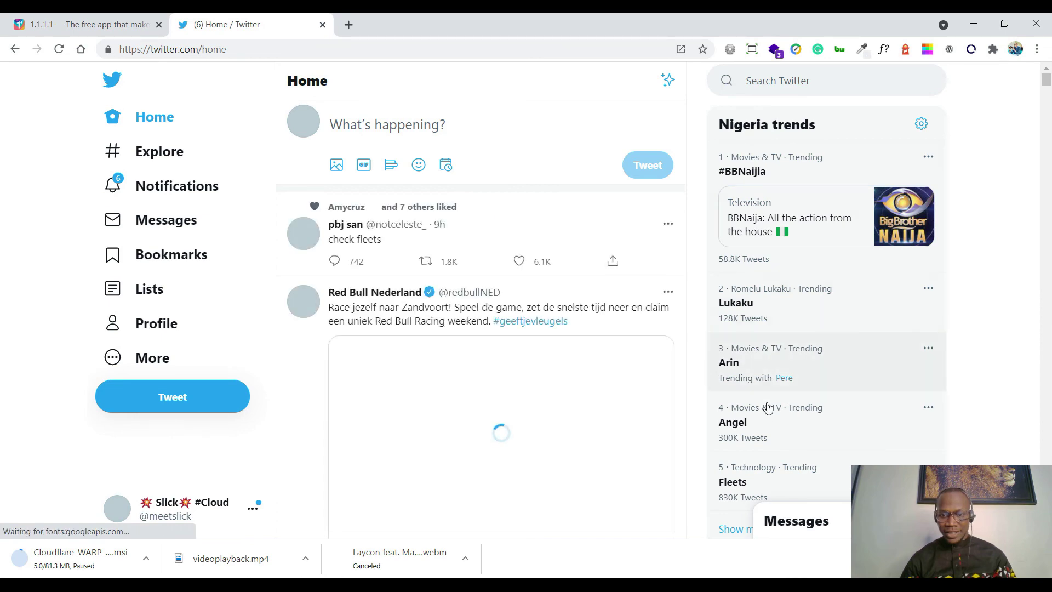
# - Scroll through the now-loaded Twitter home timeline and Nigeria trends
pyautogui.scroll(-4, 443, 441)
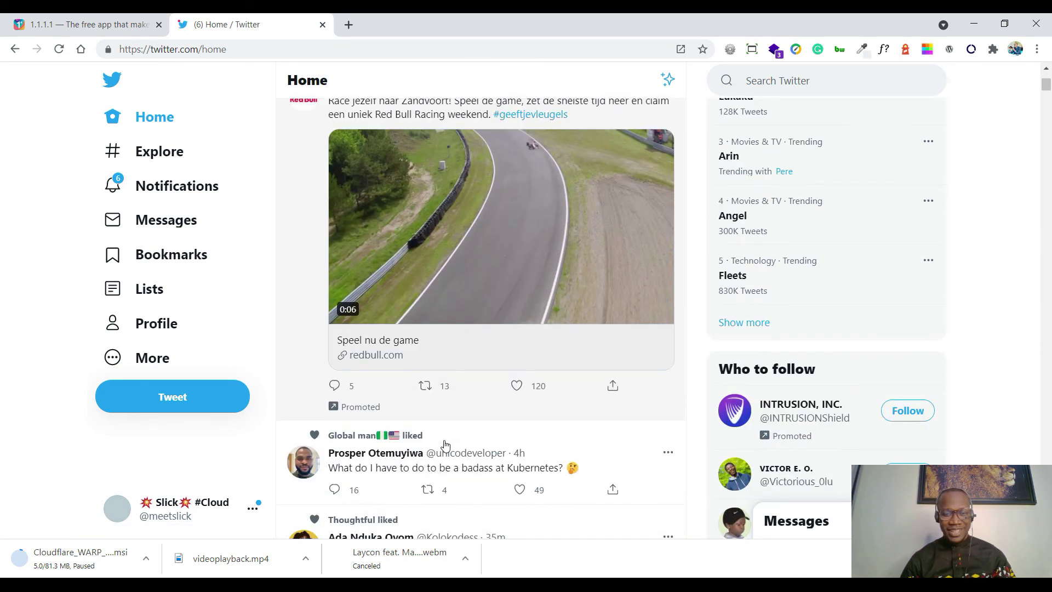
pyautogui.scroll(-9, 445, 443)
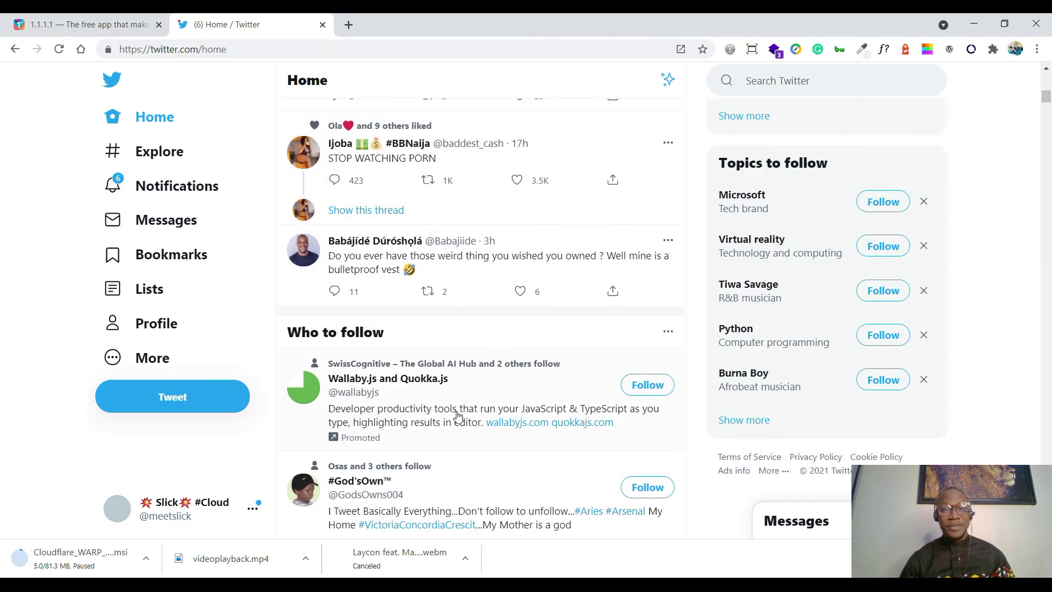
pyautogui.scroll(13, 458, 417)
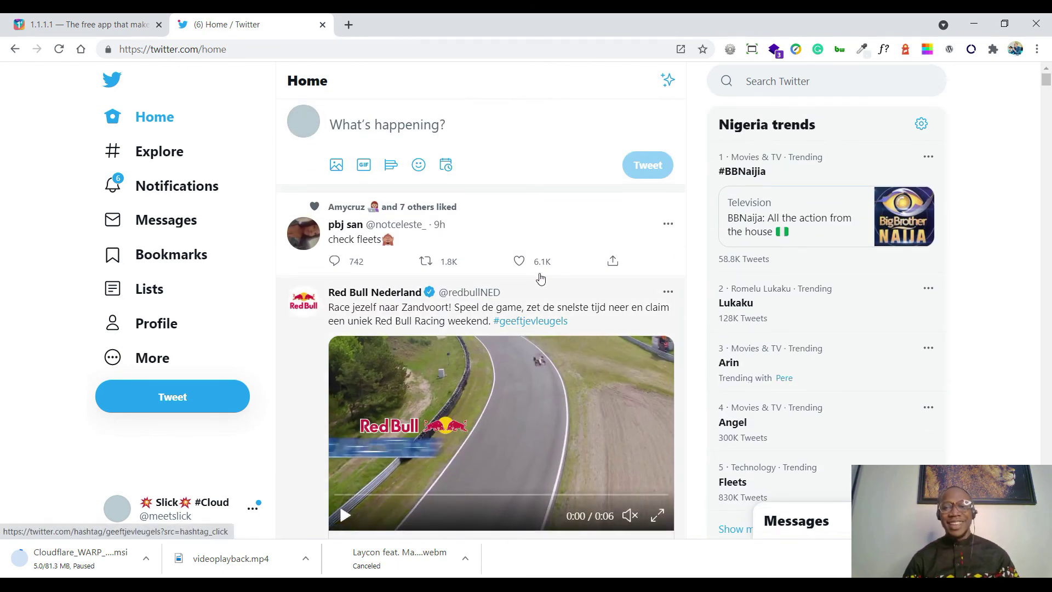
pyautogui.scroll(-3, 540, 280)
pyautogui.scroll(1, 547, 257)
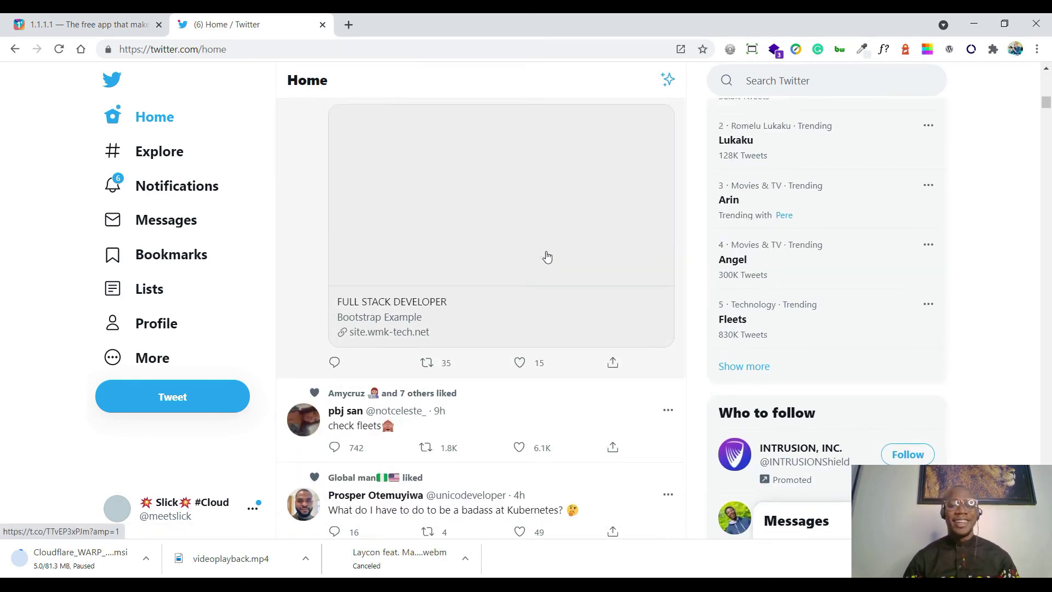
pyautogui.scroll(3, 547, 257)
pyautogui.scroll(3, 548, 256)
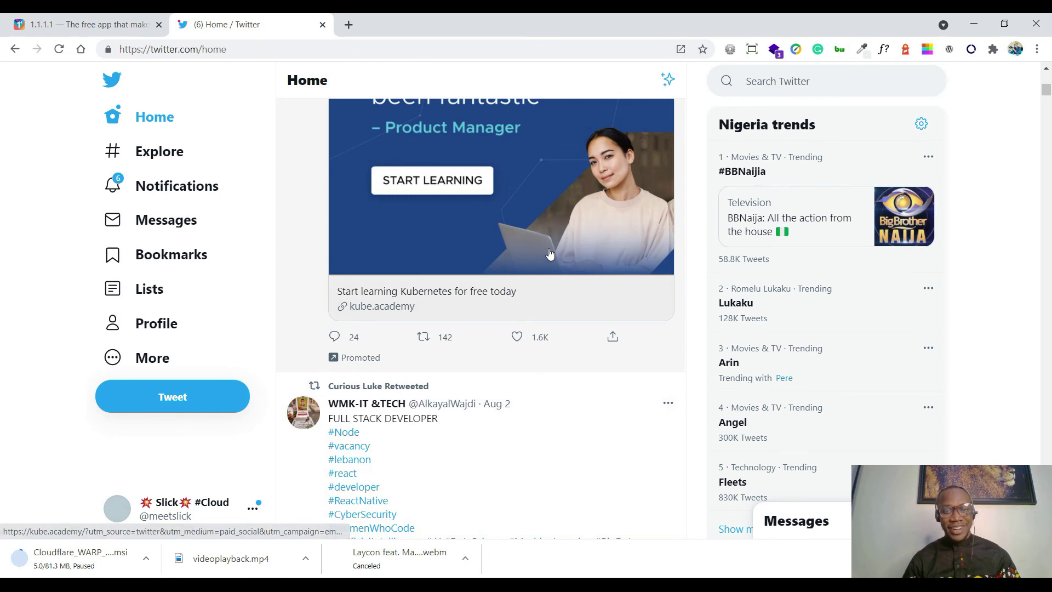
pyautogui.scroll(6, 550, 253)
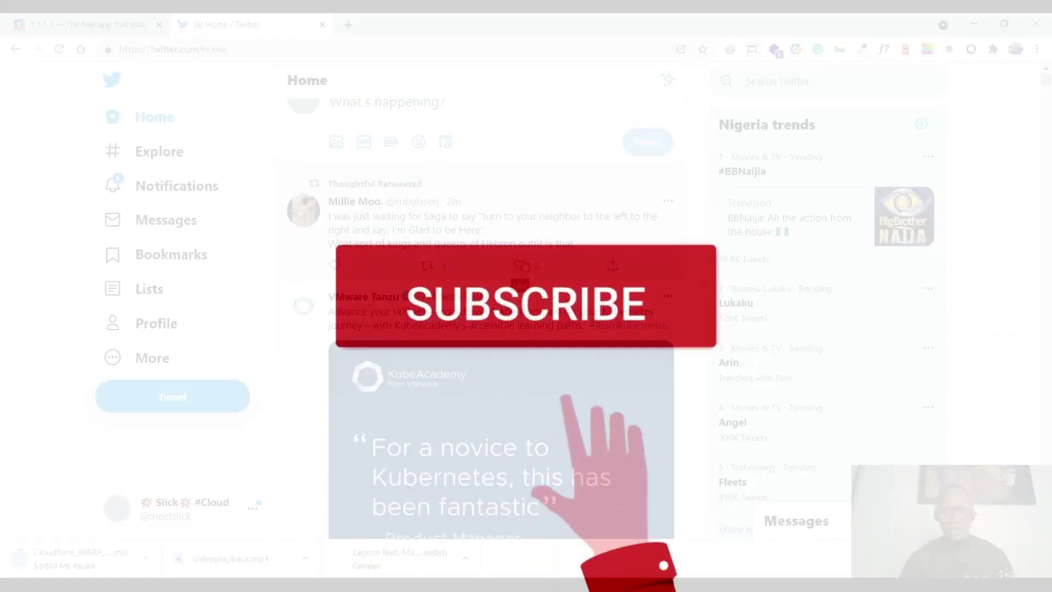
# - Confirm WARP still shows Connected, then open a third, blank Chrome tab
pyautogui.scroll(1, 524, 266)
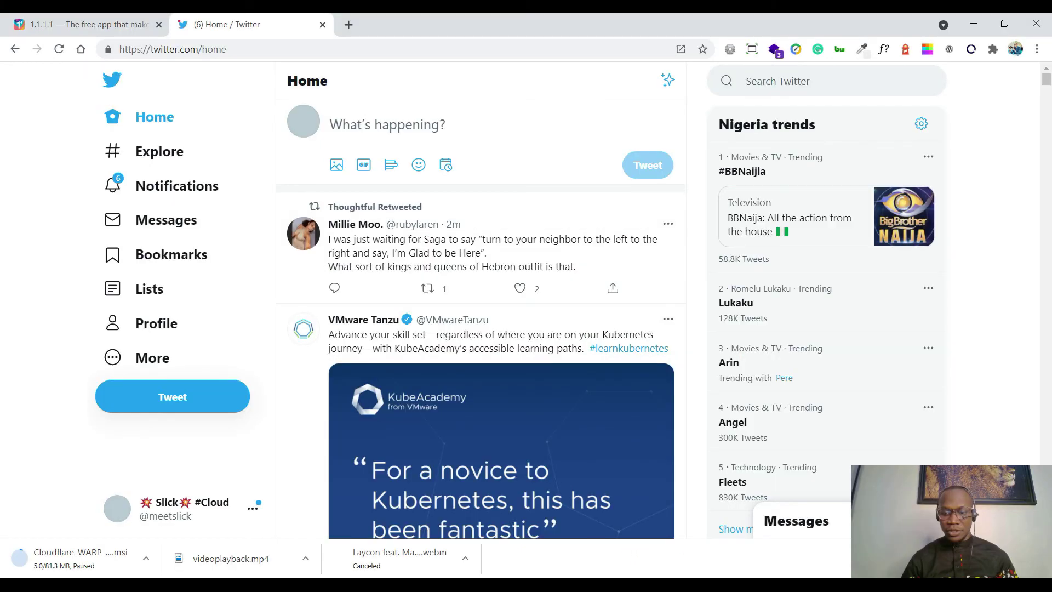
pyautogui.click(843, 573)
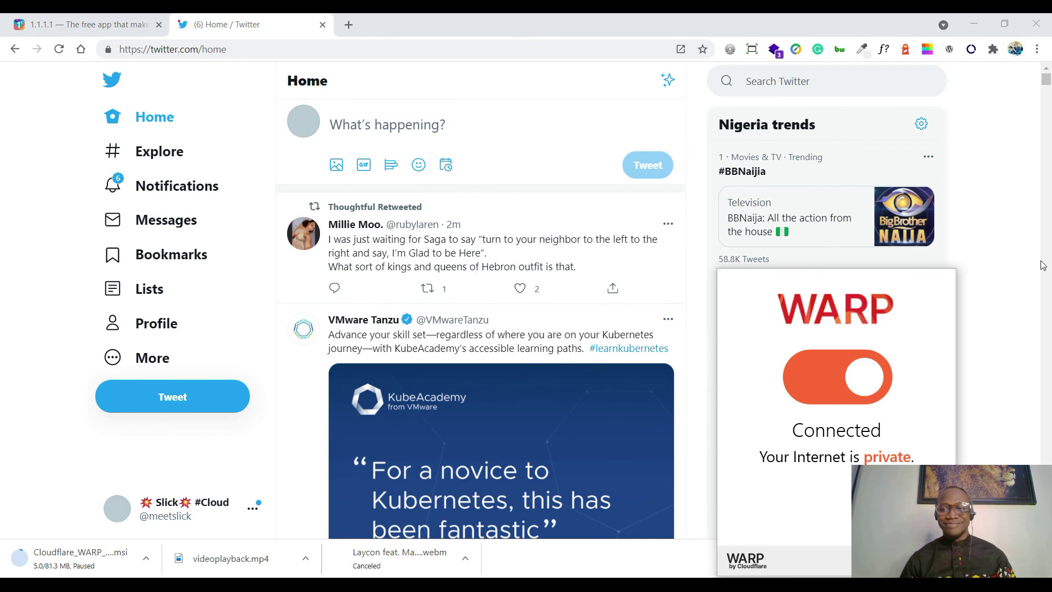
pyautogui.click(1017, 231)
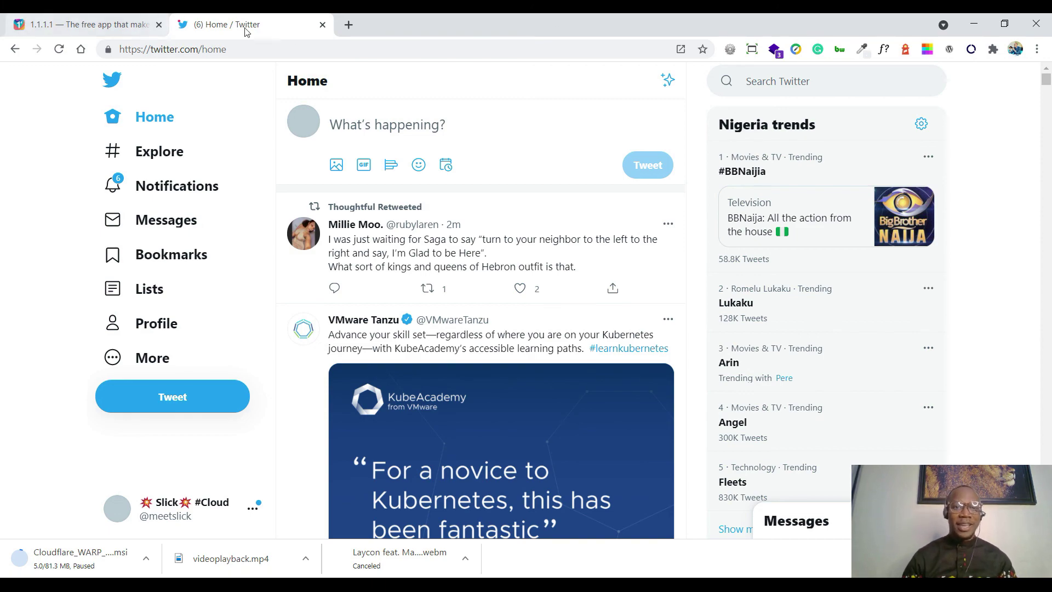
pyautogui.click(349, 25)
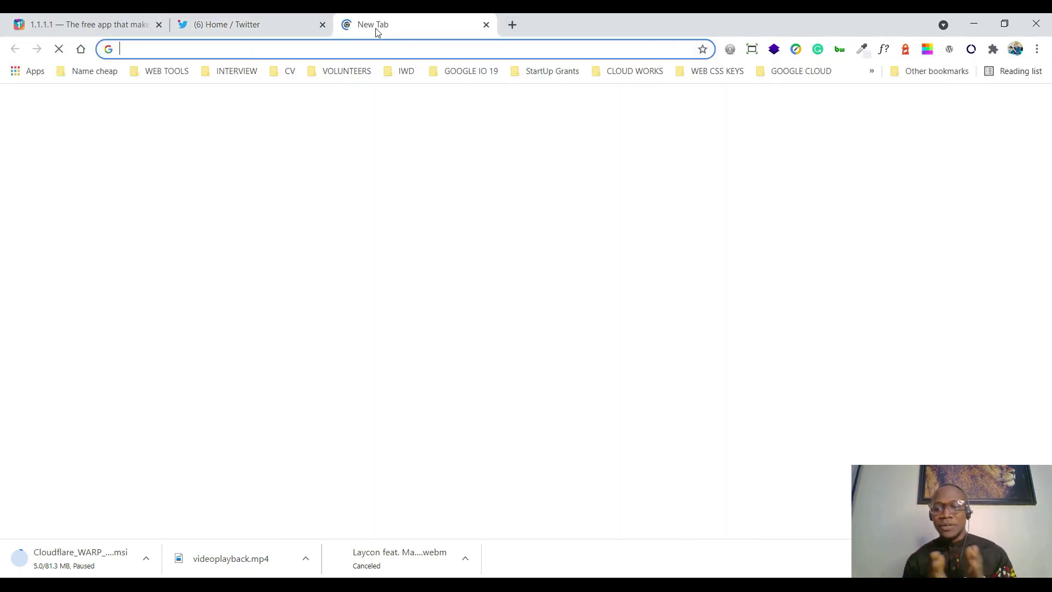